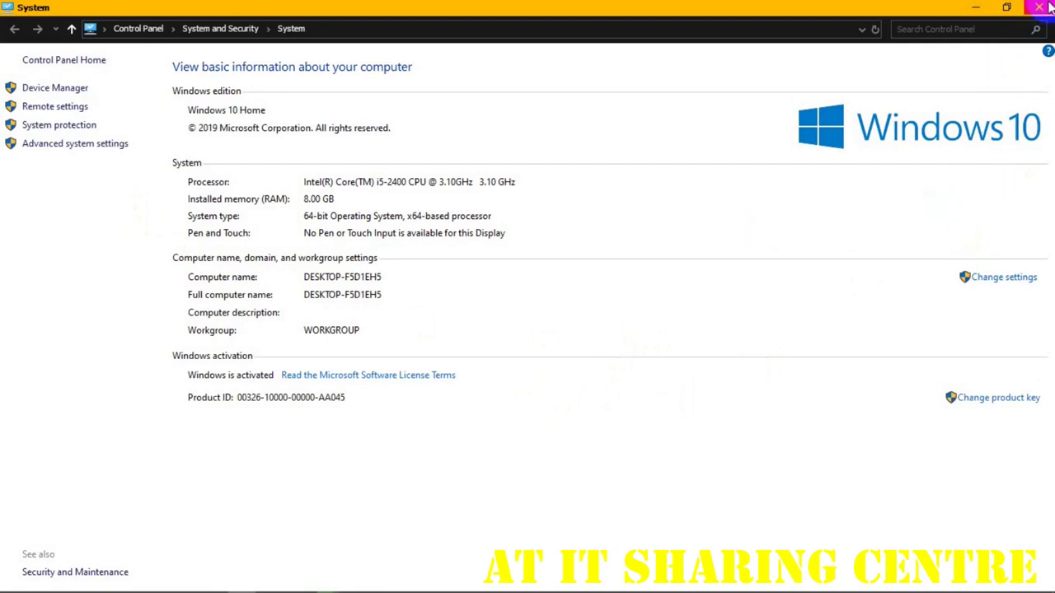
Minimize the System window and open the My Create Photos folder on New Volume (D:)
click(969, 10)
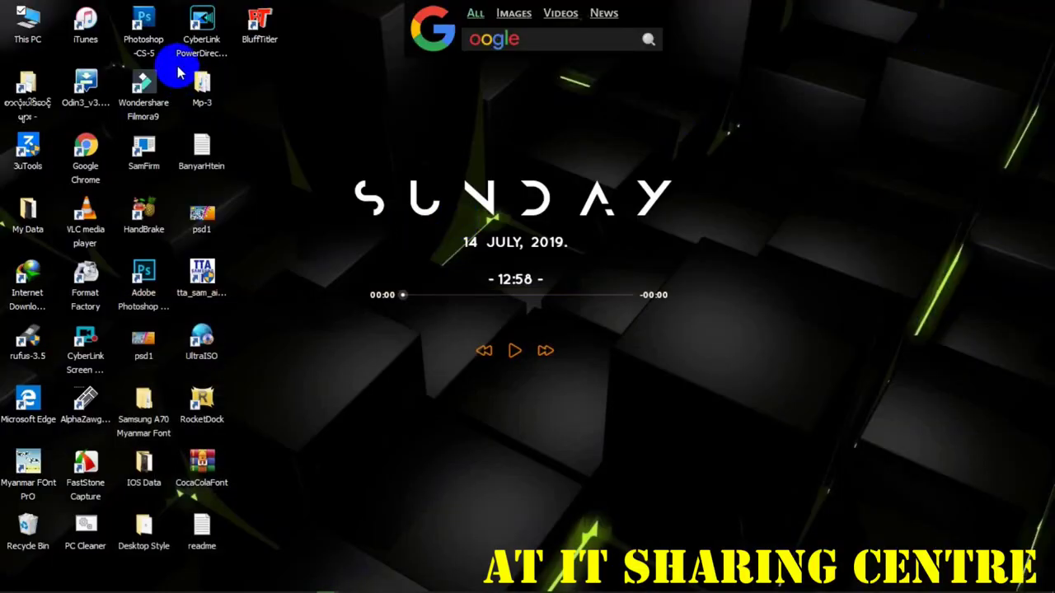
double_click(26, 37)
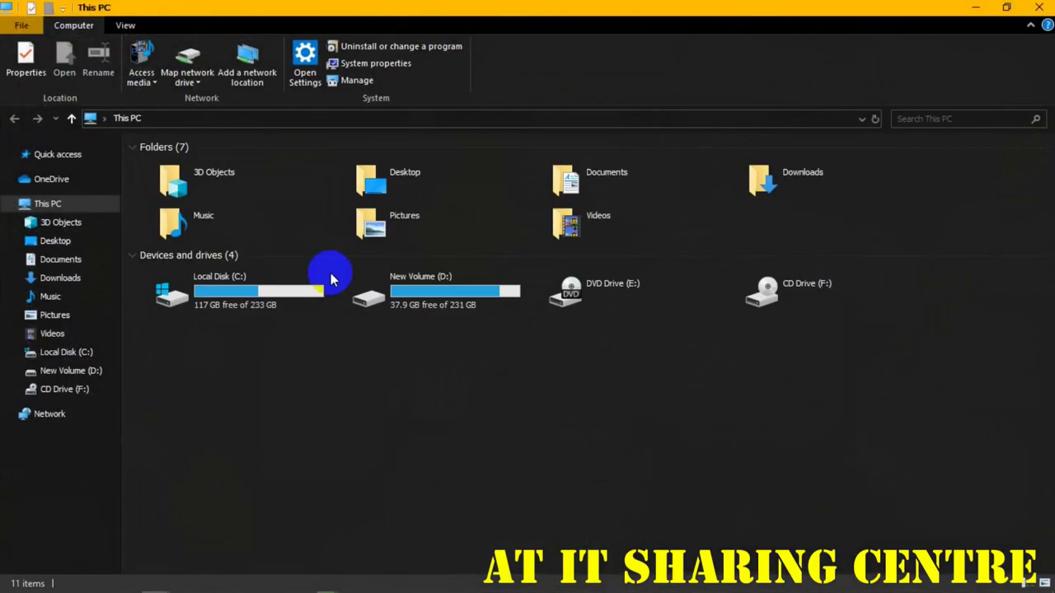
double_click(456, 306)
scroll(428, 338, down, 2)
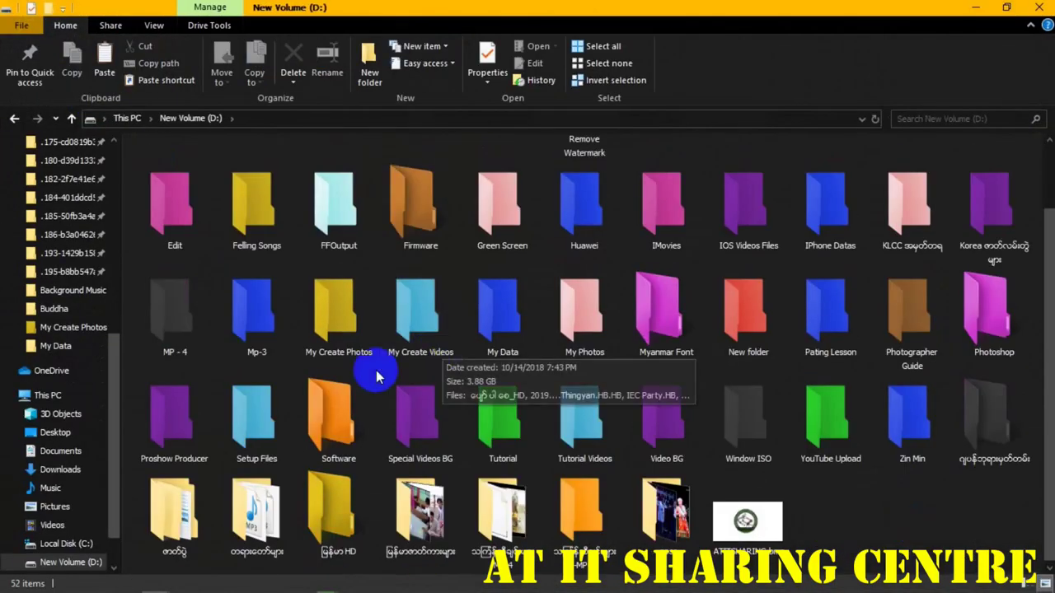
double_click(337, 355)
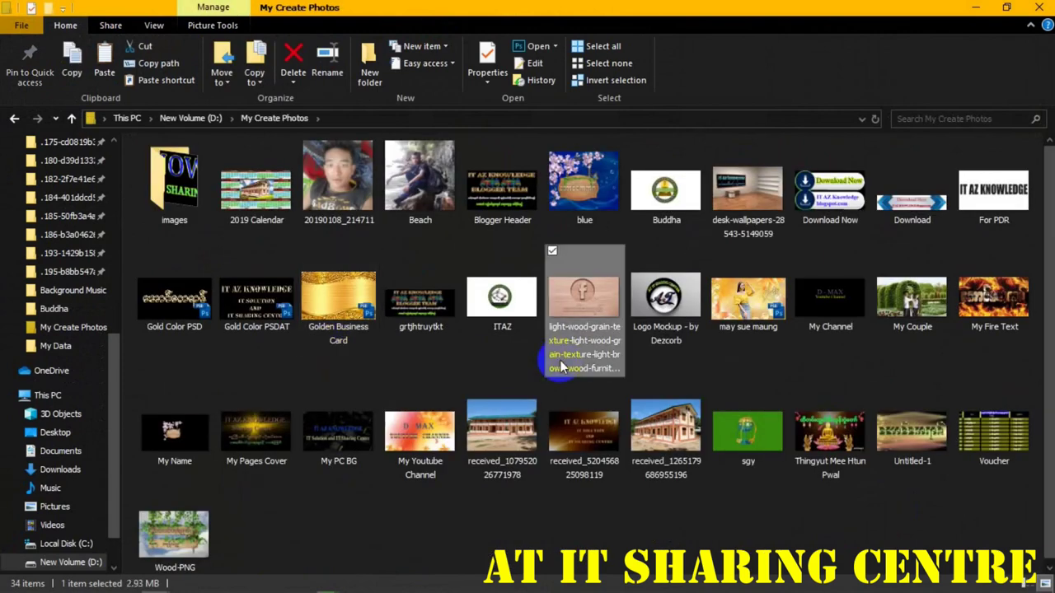
Preview the Logo Mockup - by Dezcorb image and close the preview
click(664, 318)
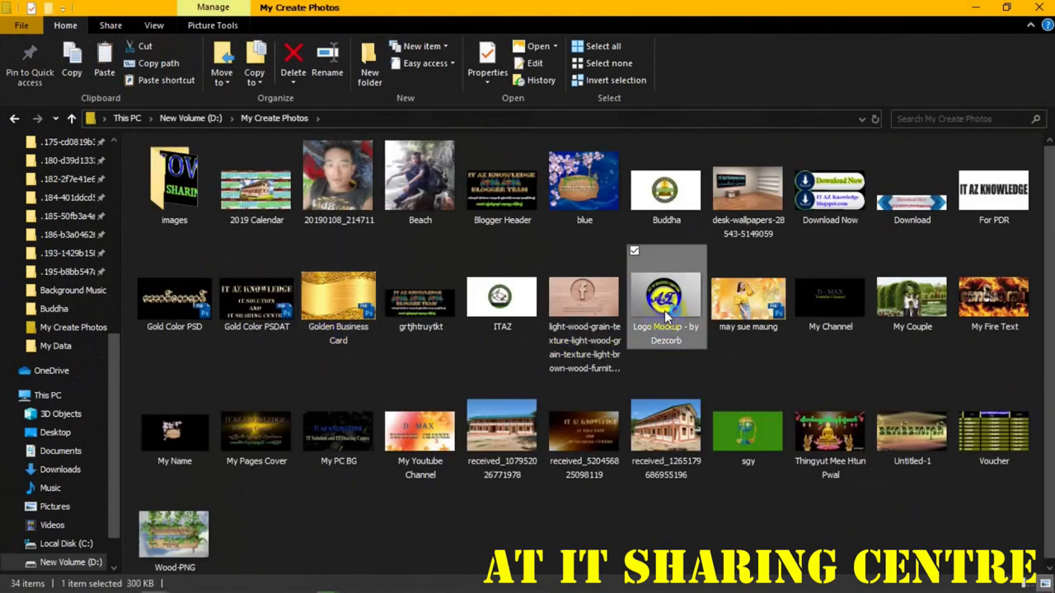
double_click(666, 317)
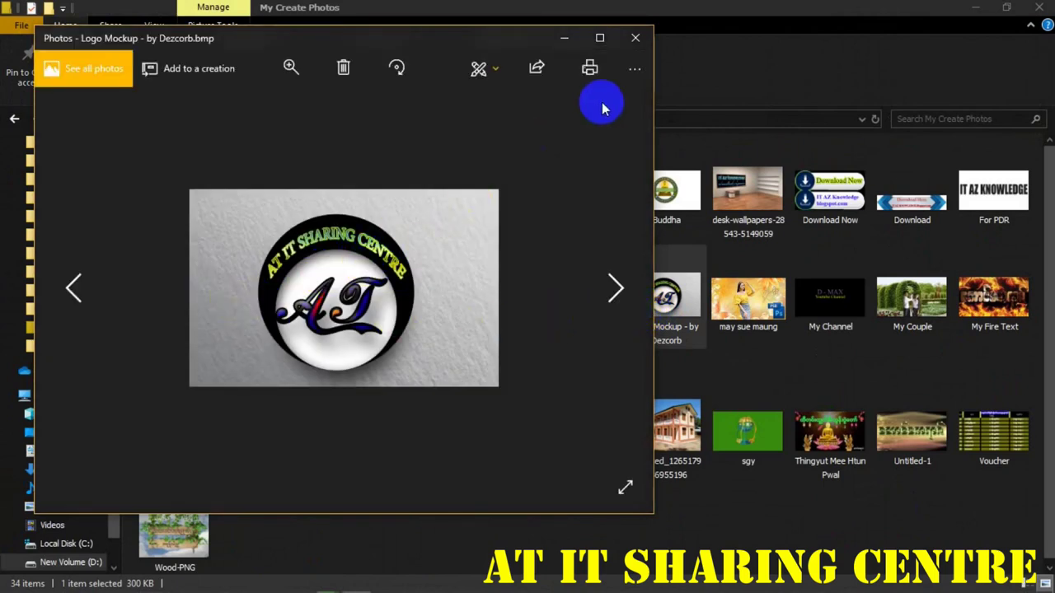
click(636, 37)
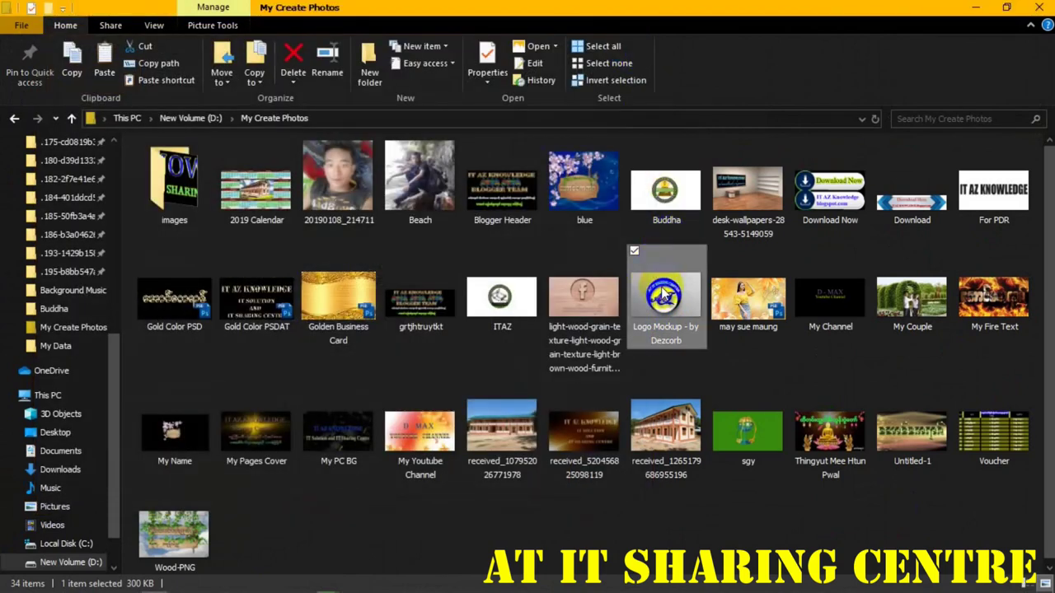
Open the Logo Mockup - by Dezcorb image in Paint and resize it to 200 × 200 pixels without maintaining the aspect ratio
right_click(664, 297)
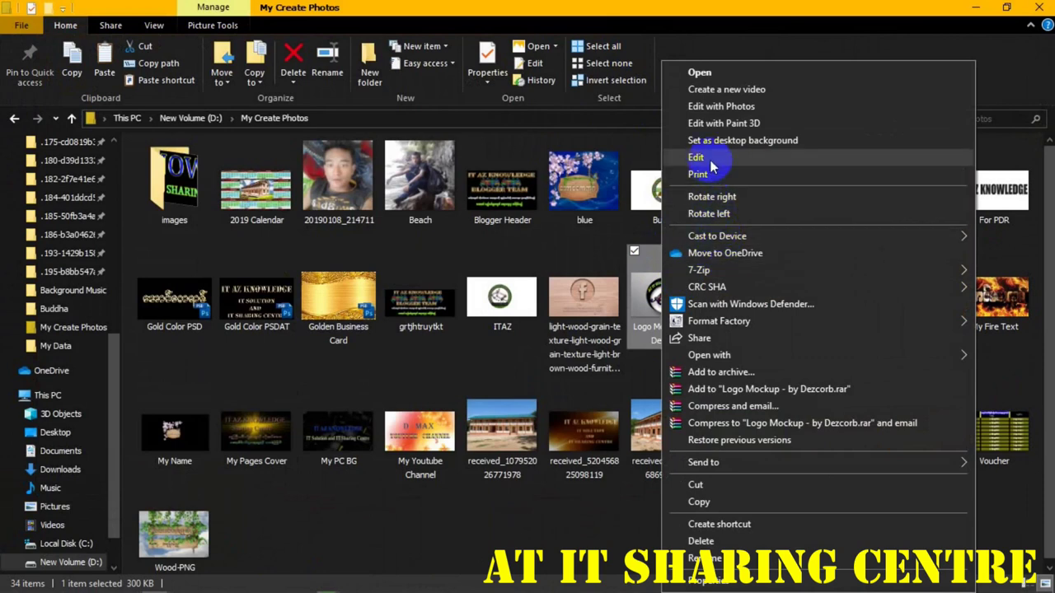
click(831, 152)
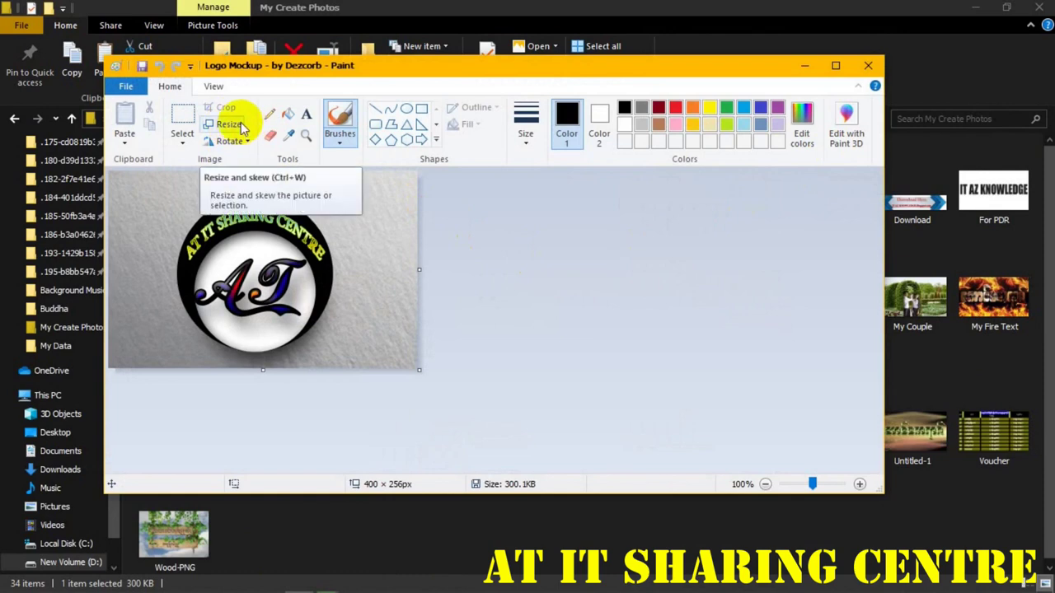
click(239, 126)
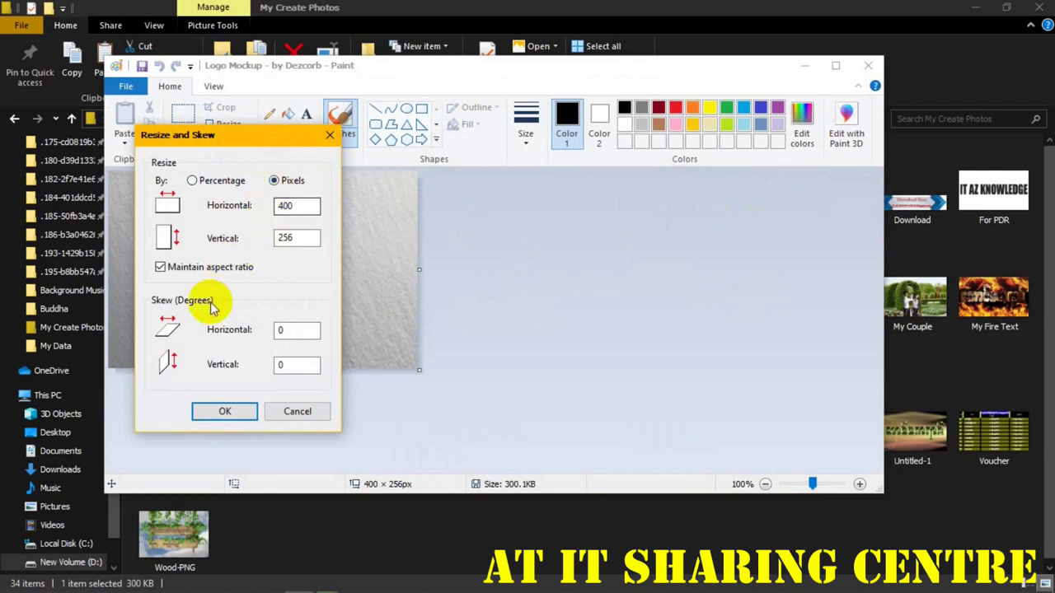
click(161, 267)
double_click(288, 206)
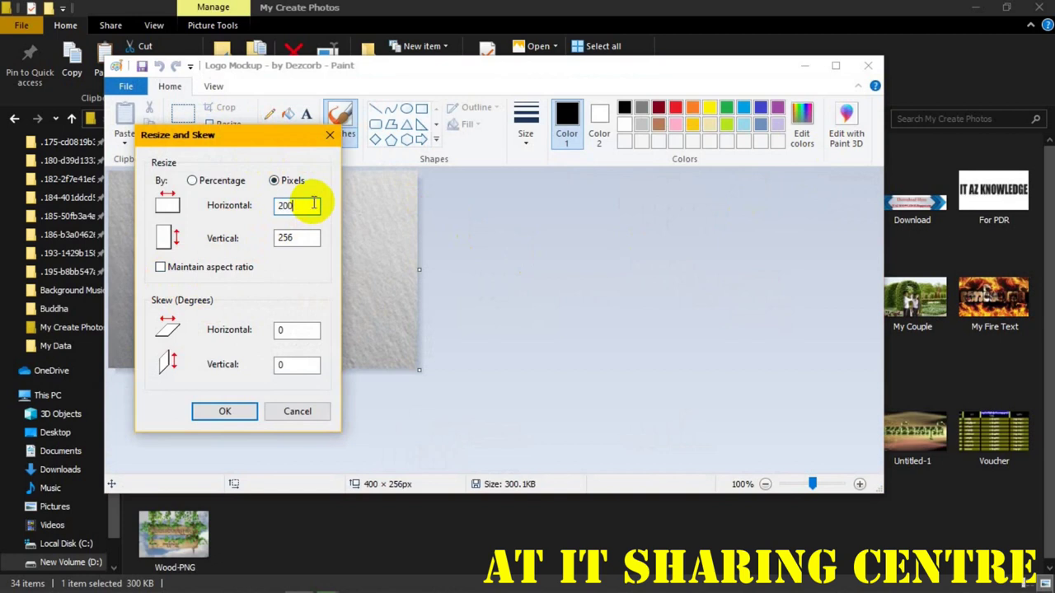
double_click(303, 241)
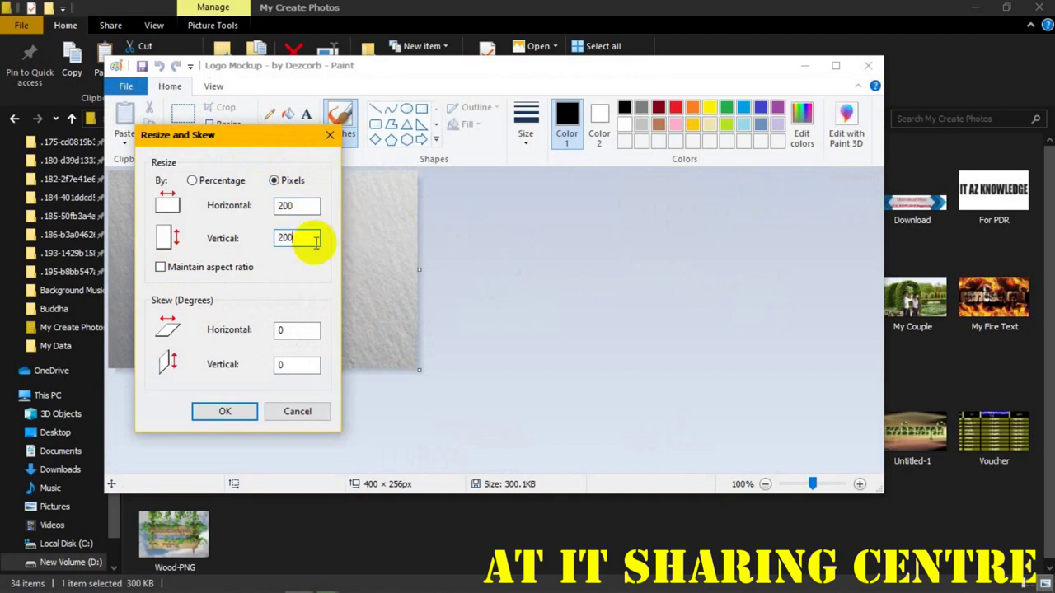
click(222, 411)
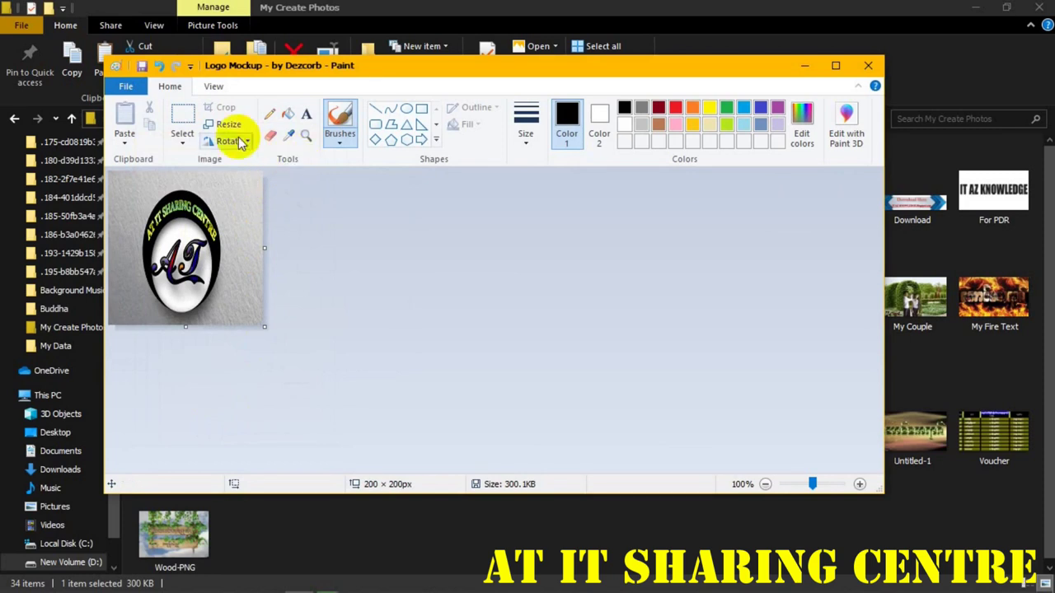
Save the resized picture as a 24-bit BMP named Logo Mockup in My Create Photos, and close Paint
click(128, 86)
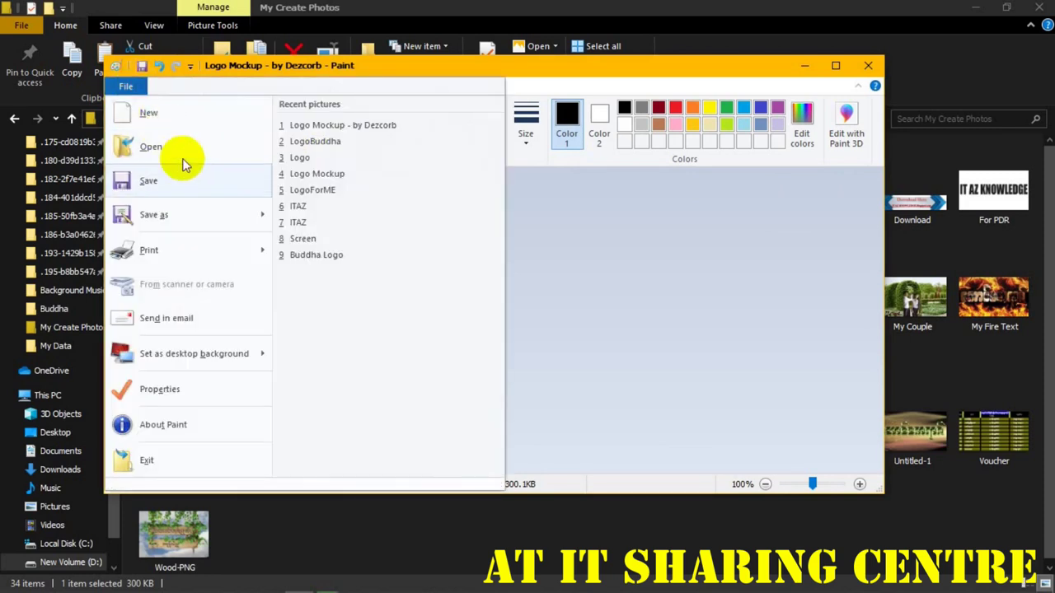
mouse_move(216, 220)
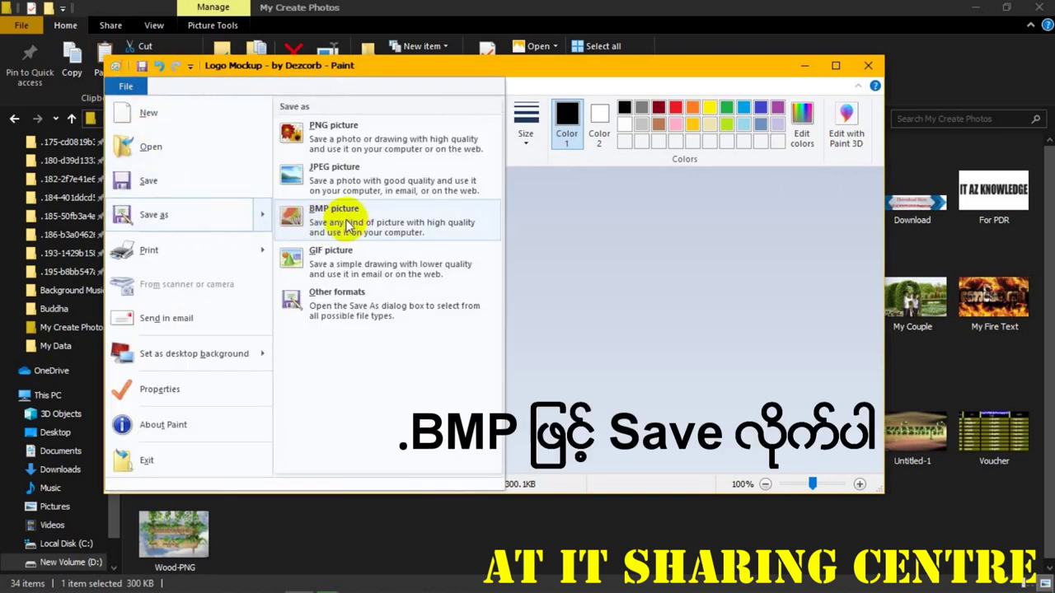
click(476, 221)
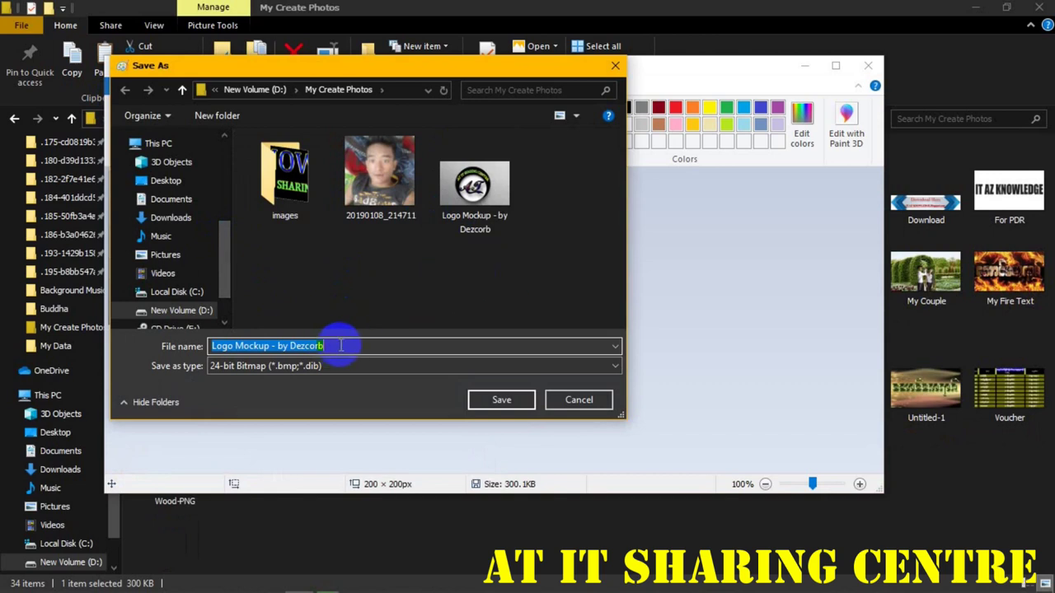
drag(330, 346, 280, 346)
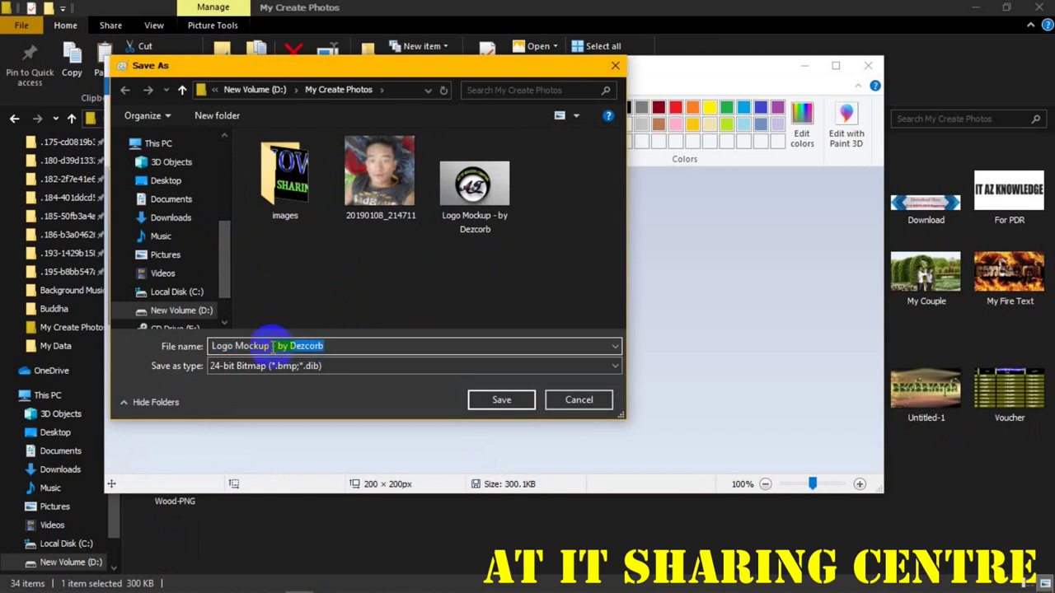
key(BackSpace)
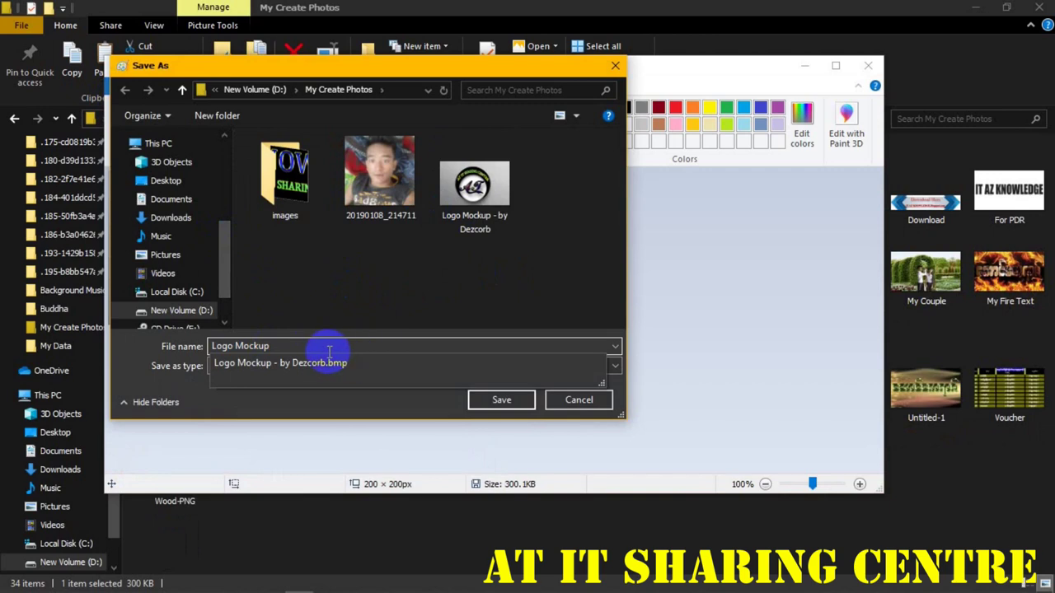
click(502, 399)
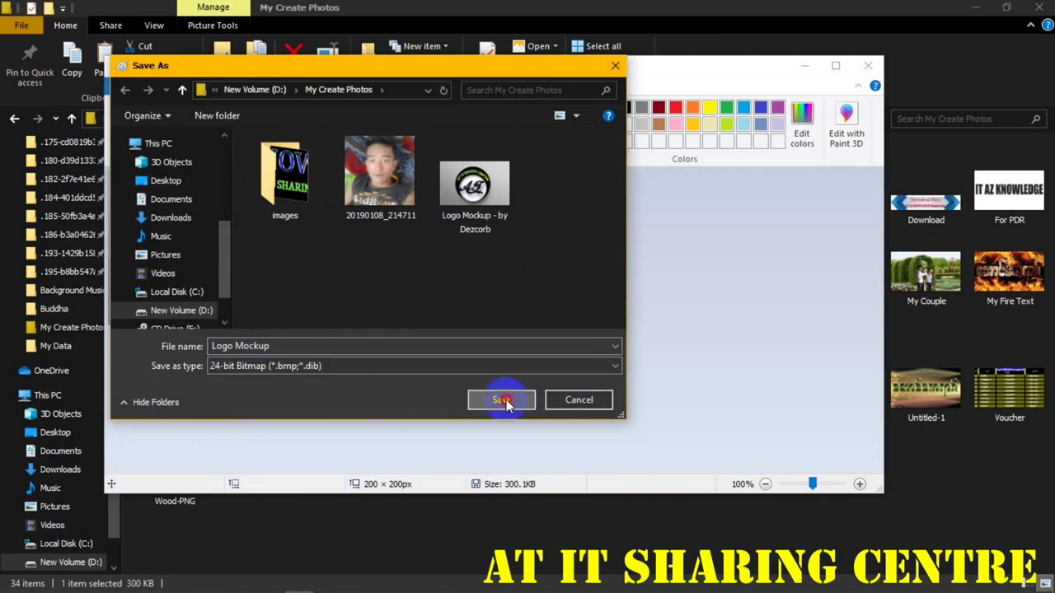
click(868, 67)
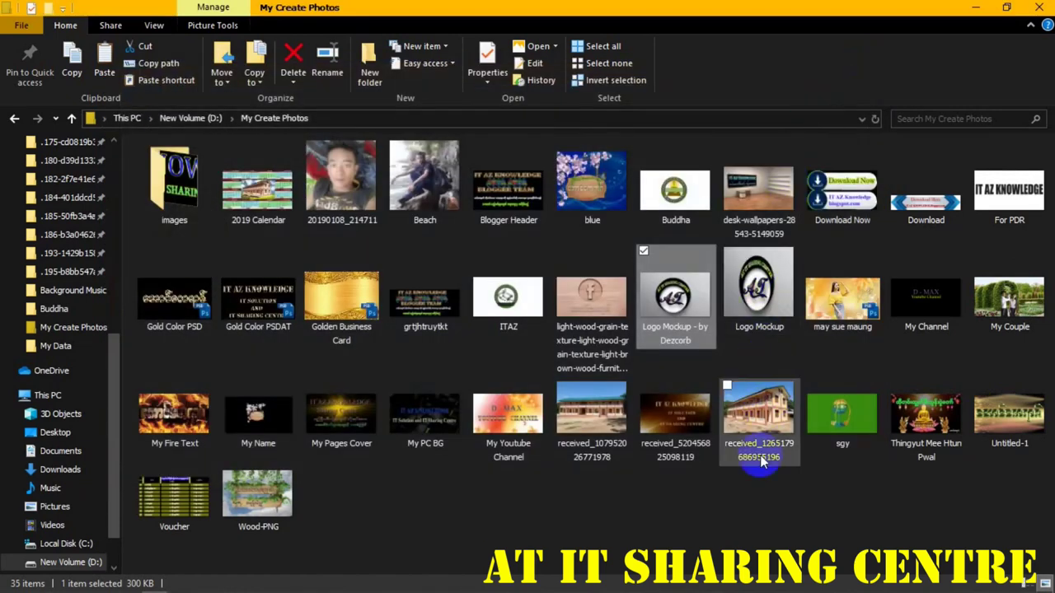
View the saved Logo Mockup image and check its file type and location in the file properties
double_click(758, 288)
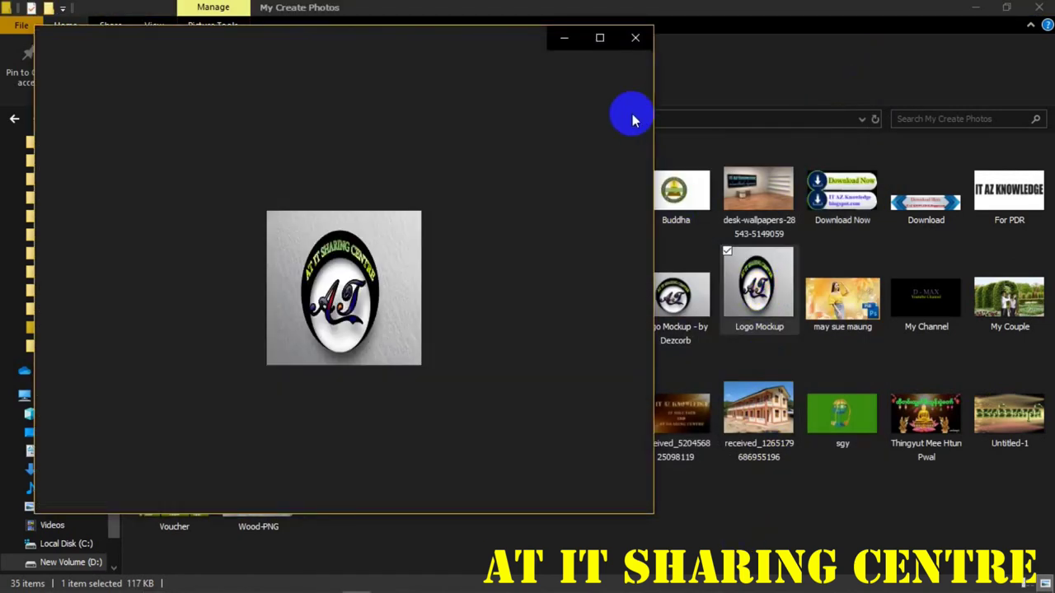
click(634, 37)
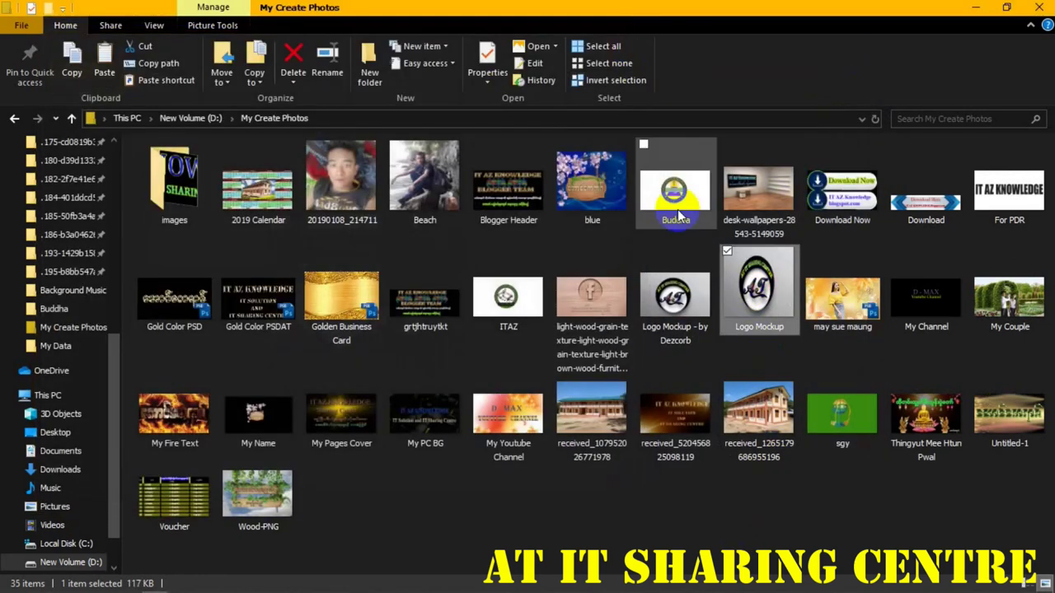
right_click(756, 291)
click(833, 580)
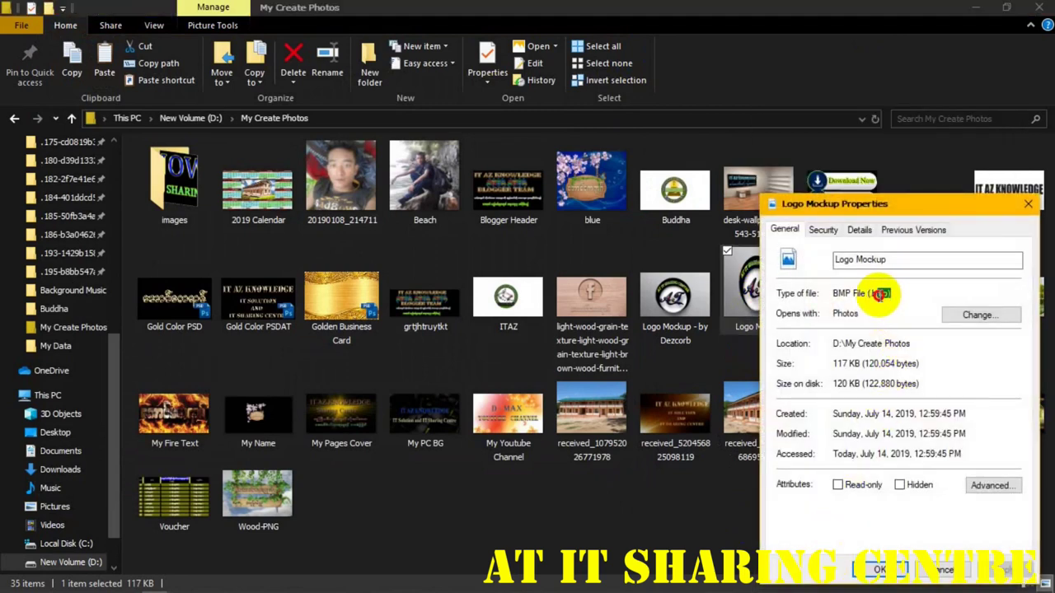
click(877, 338)
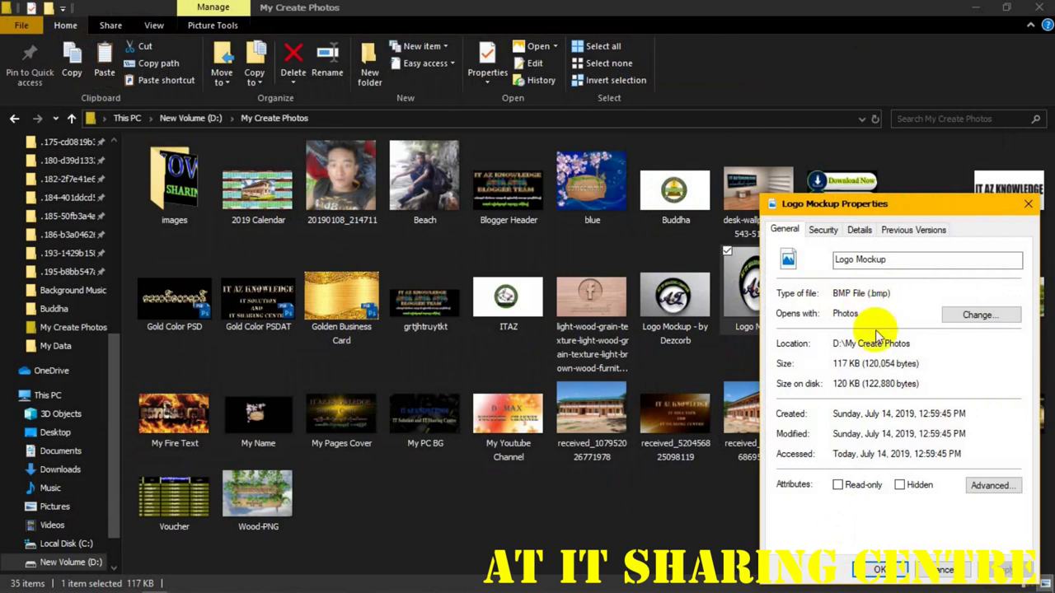
click(875, 568)
Minimize the folder window, refresh the desktop, and launch Registry Editor by entering regedit in the Run dialog
click(976, 8)
right_click(822, 256)
click(842, 297)
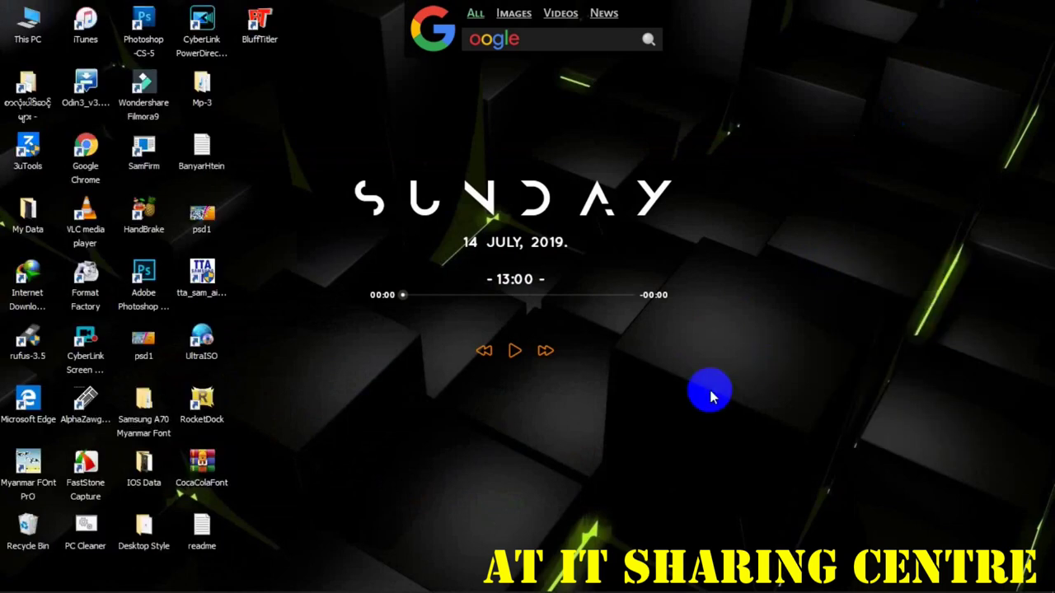
mouse_move(92, 580)
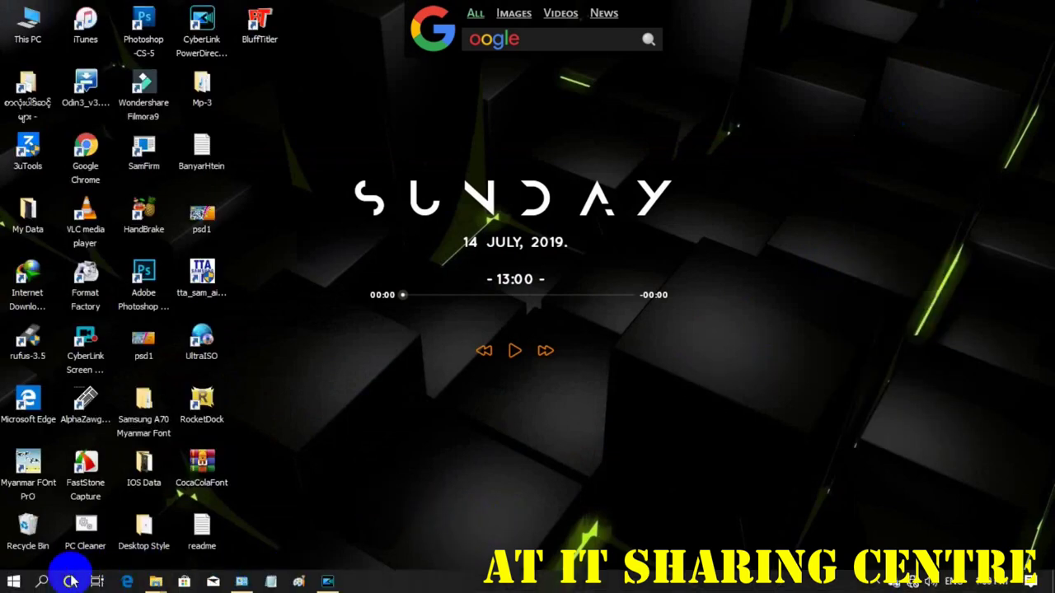
click(41, 581)
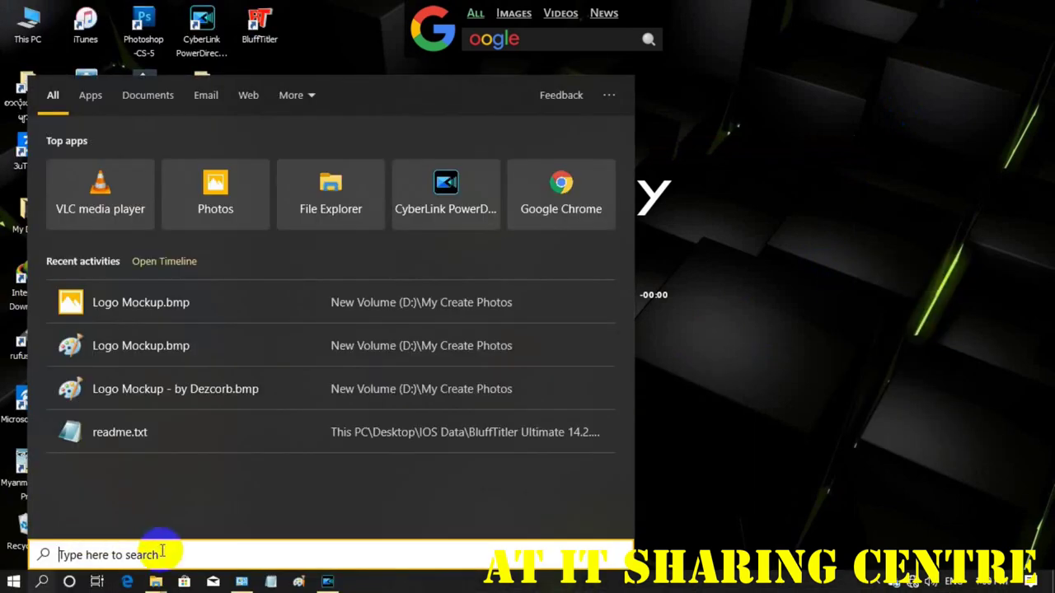
text(run)
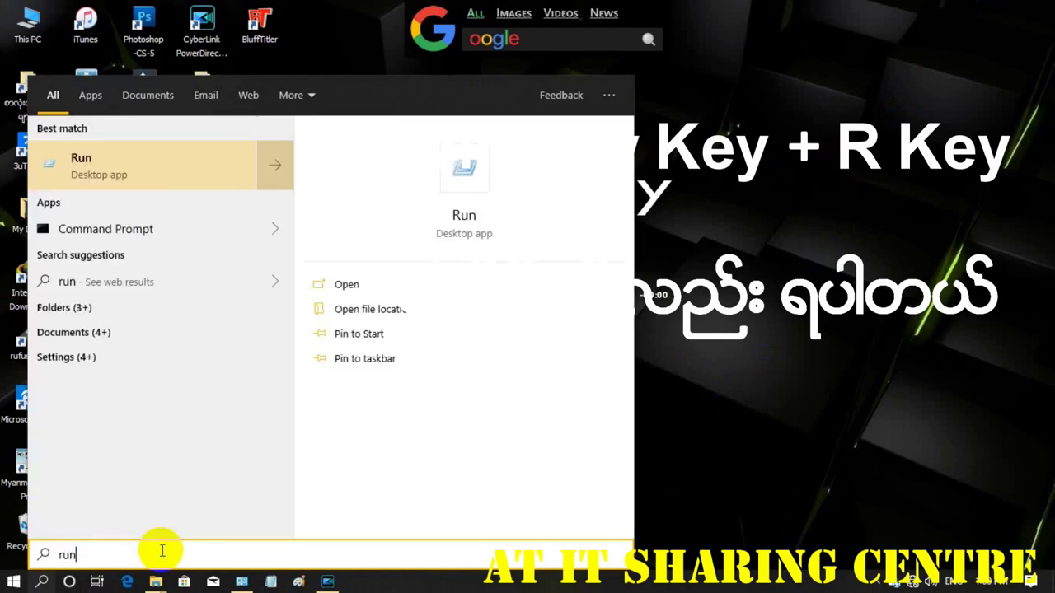
click(245, 167)
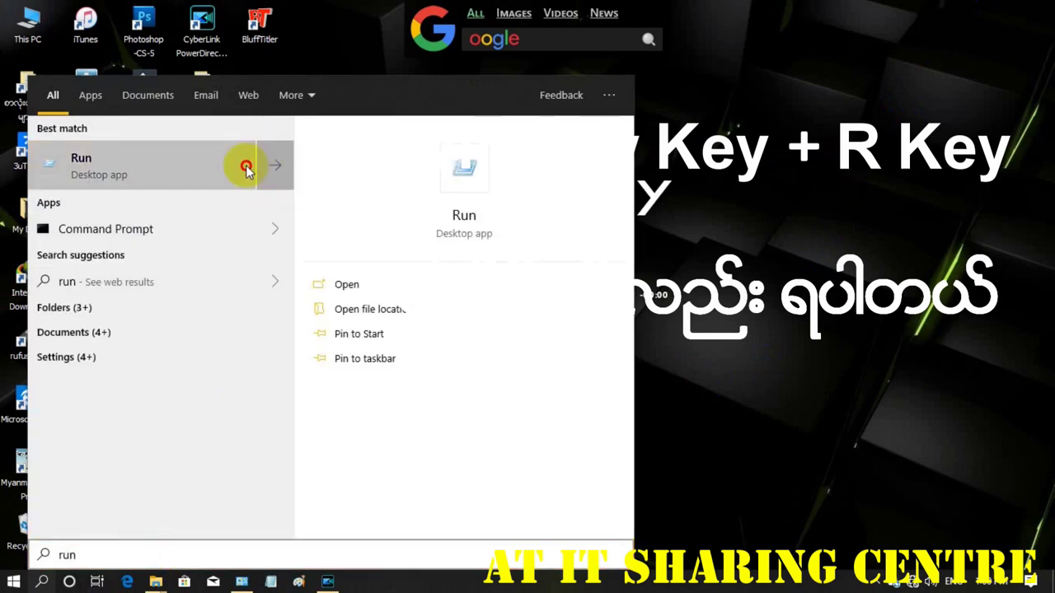
click(115, 511)
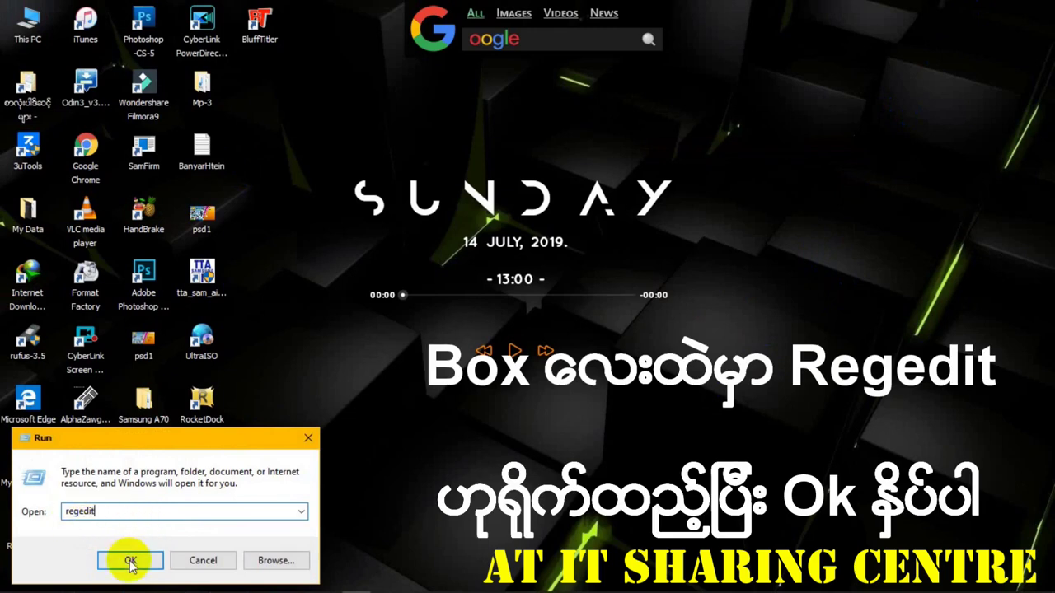
click(154, 560)
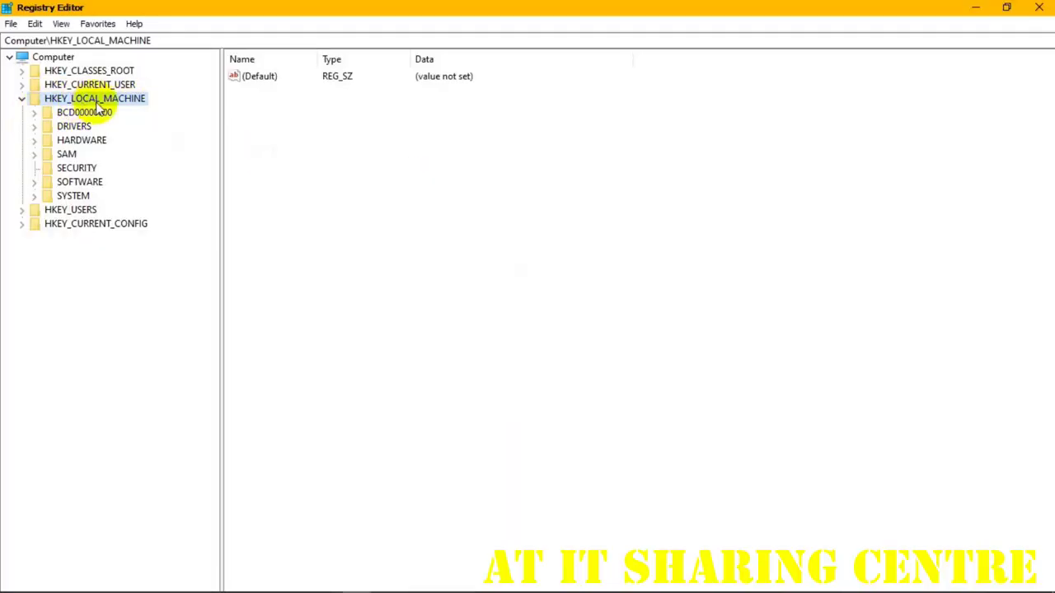
Expand the SOFTWARE key under HKEY_LOCAL_MACHINE and its Microsoft subkey
click(80, 182)
click(34, 182)
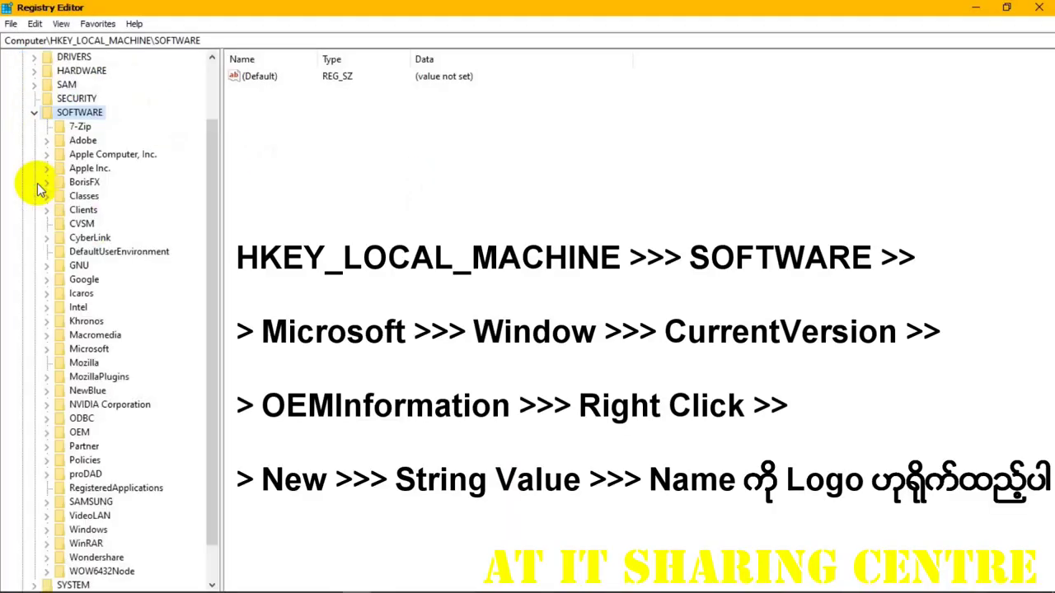
scroll(151, 201, down, 1)
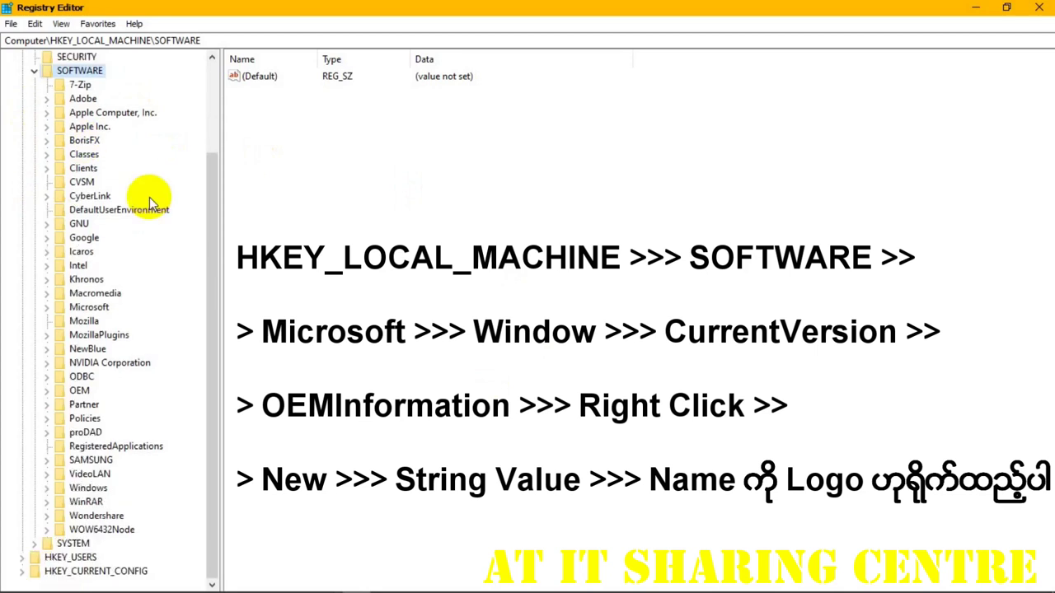
click(91, 306)
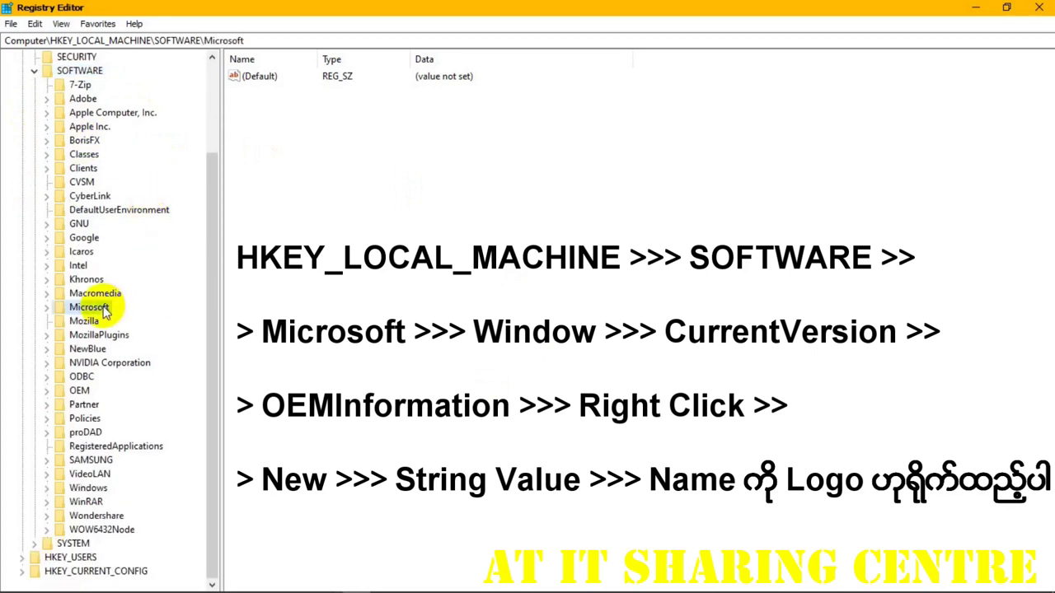
click(47, 308)
Expand the Windows key under Microsoft and its CurrentVersion subkey
scroll(146, 289, down, 10)
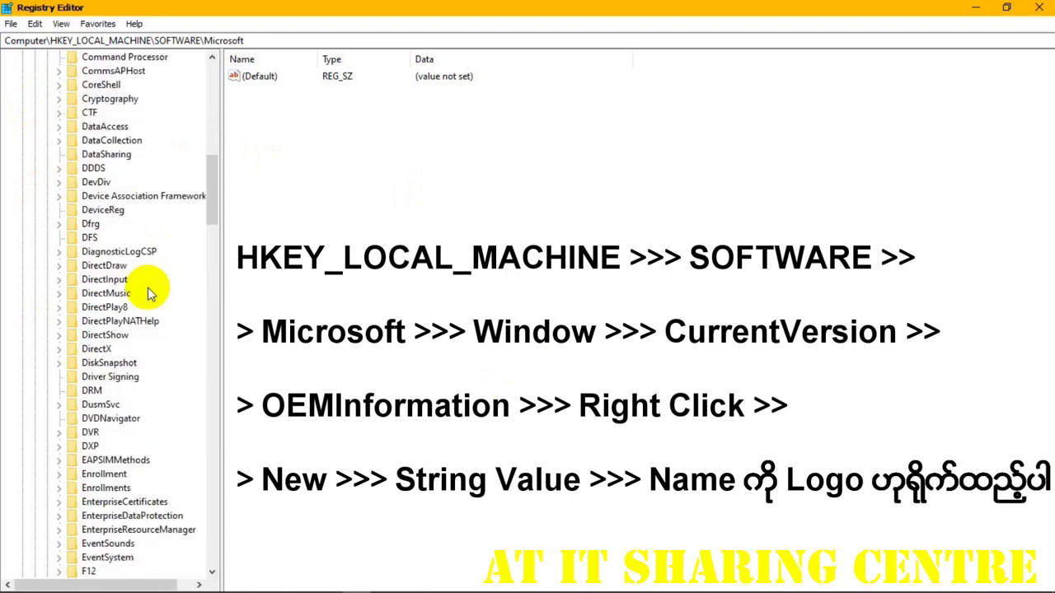
scroll(151, 293, down, 20)
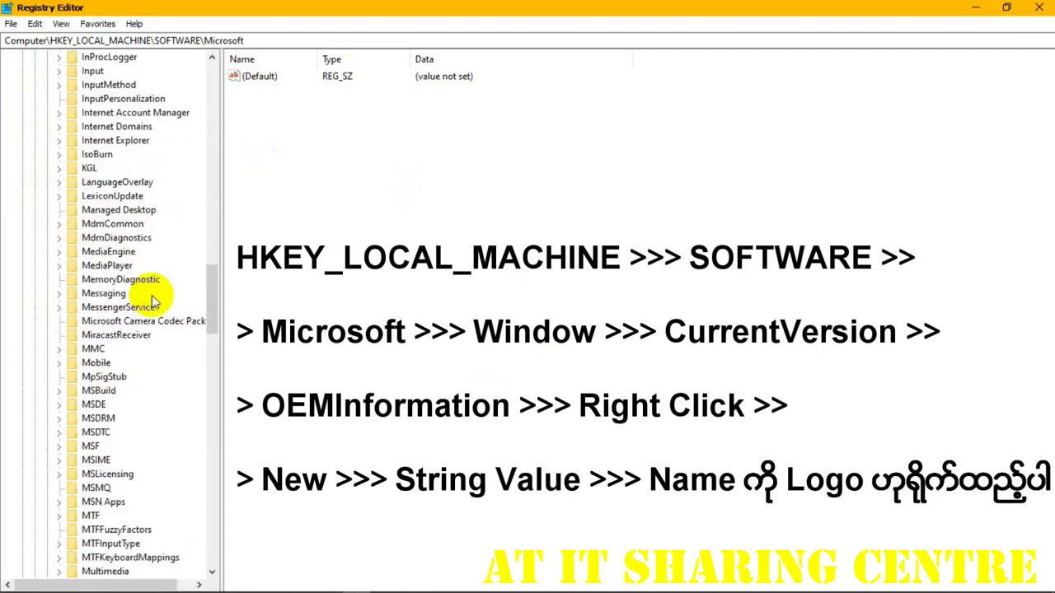
scroll(152, 302, down, 20)
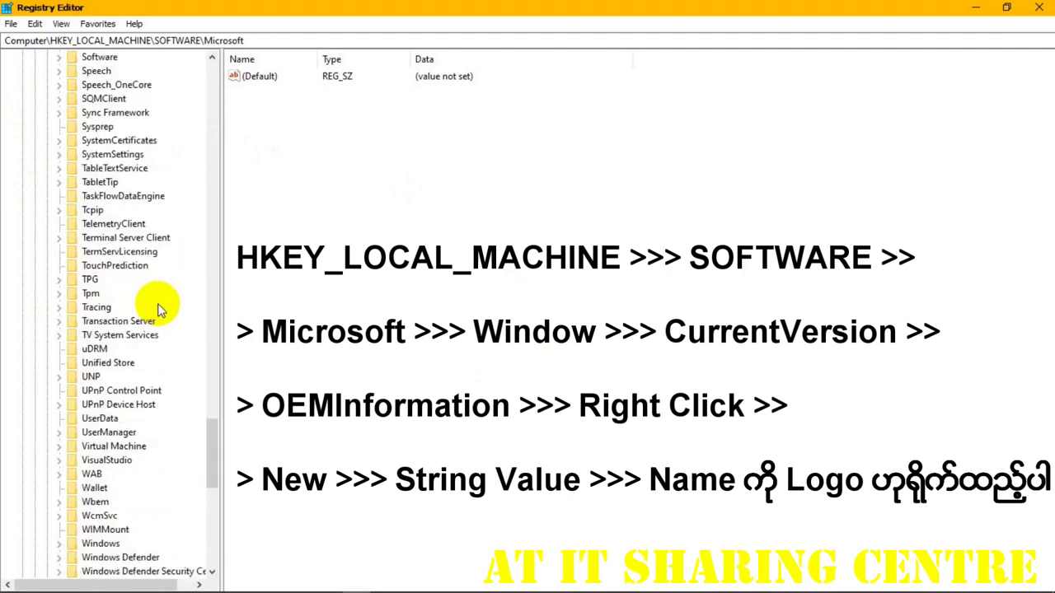
scroll(160, 306, down, 8)
click(100, 209)
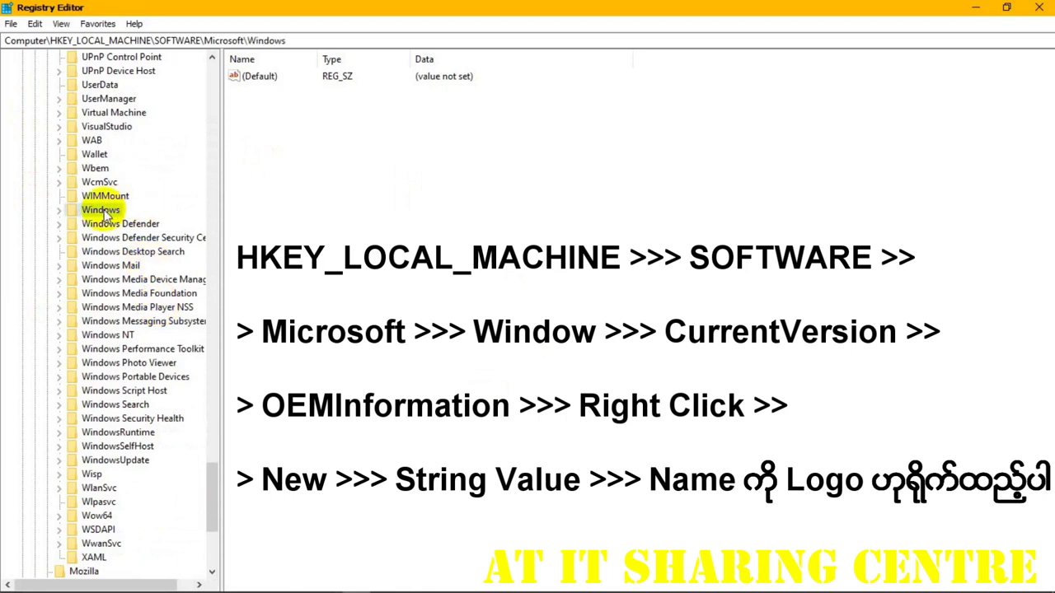
click(59, 210)
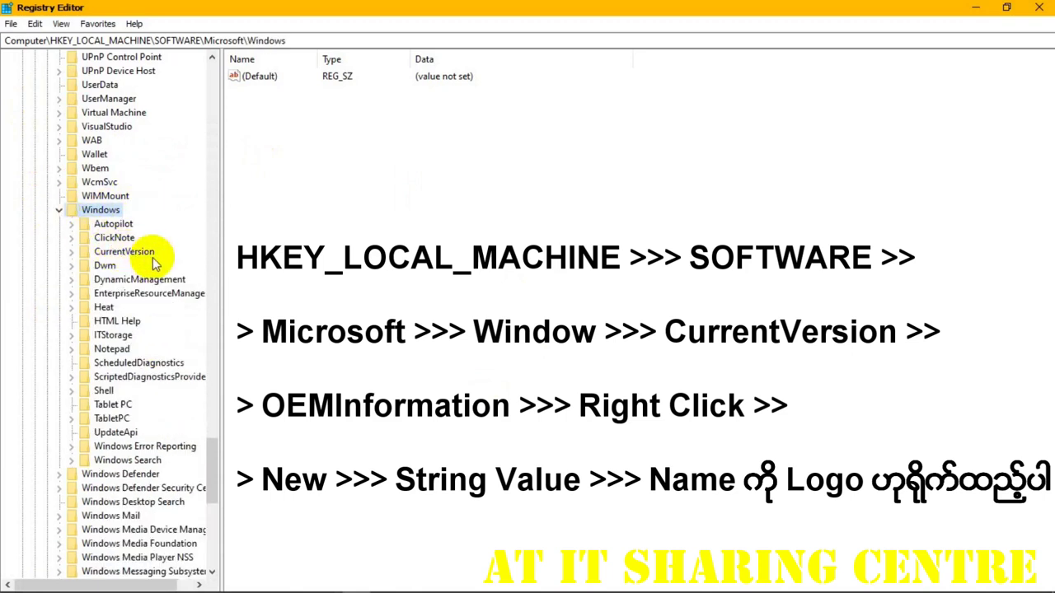
click(150, 253)
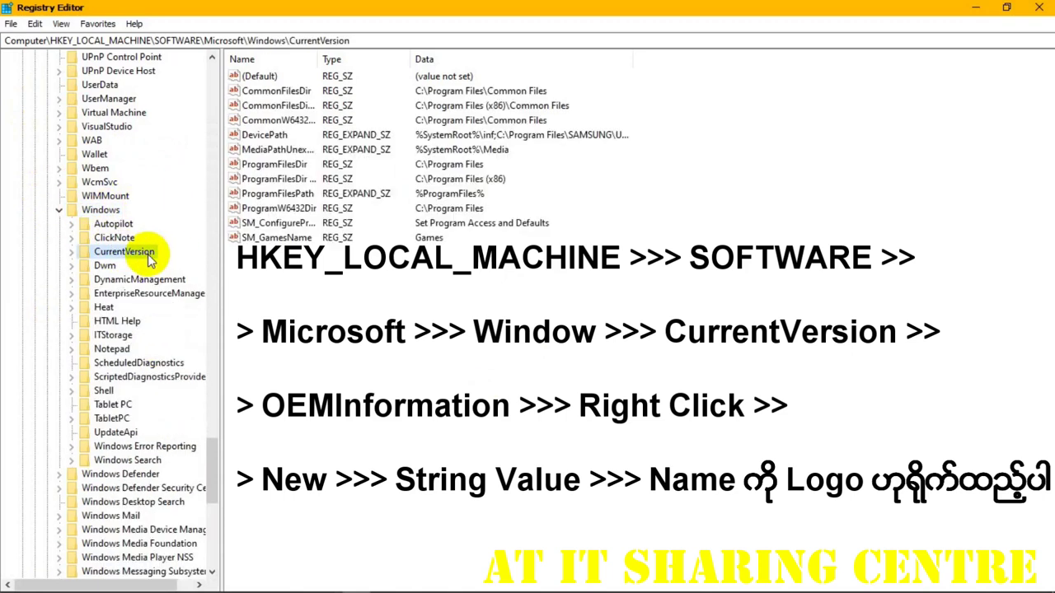
click(72, 252)
Select the OEMInformation key under CurrentVersion and create a string value named Logo in it
scroll(140, 237, down, 1)
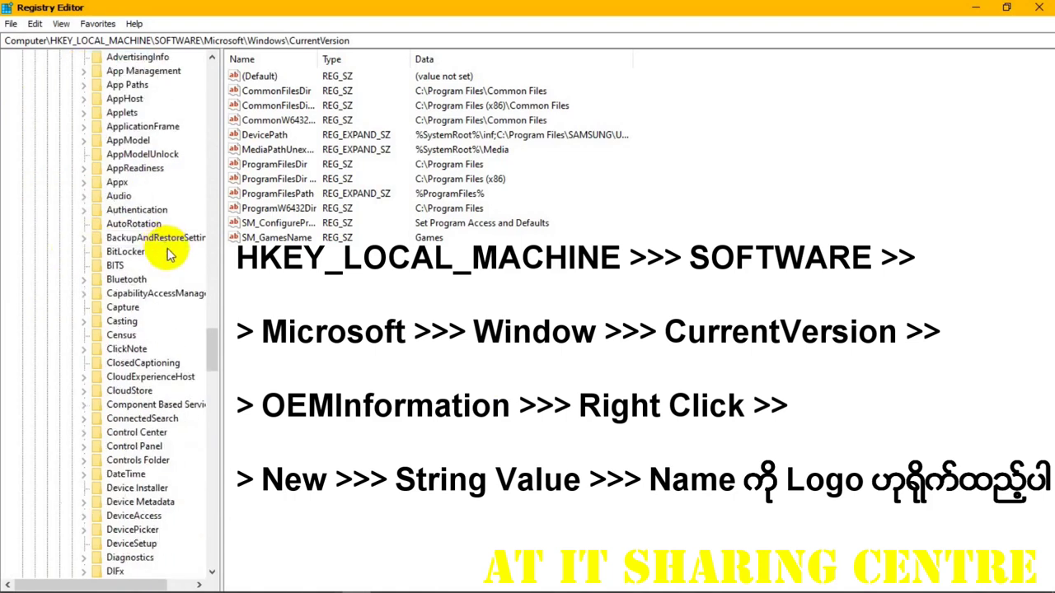
drag(214, 344, 230, 408)
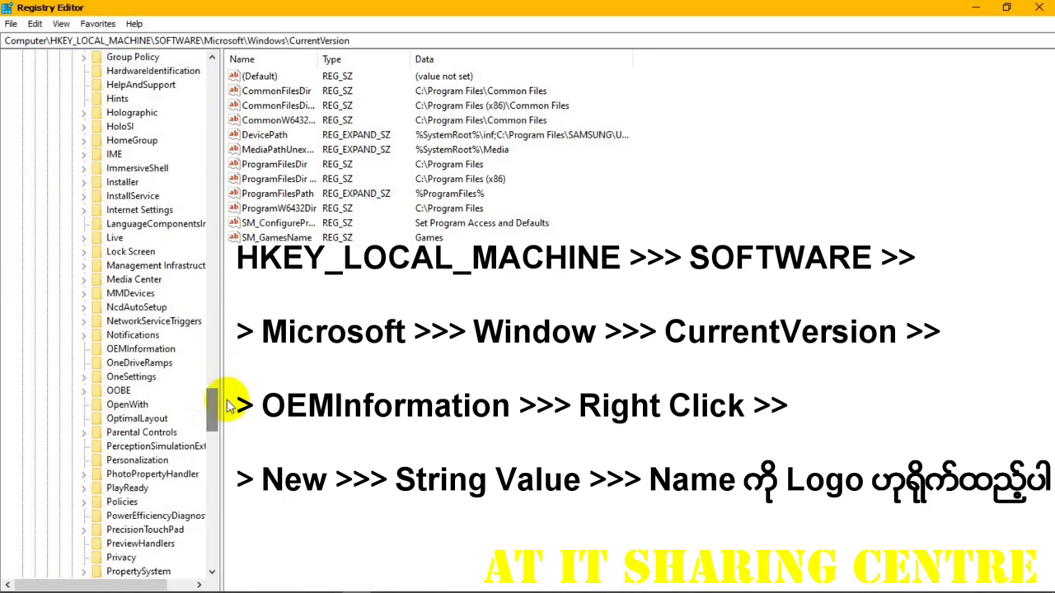
click(141, 349)
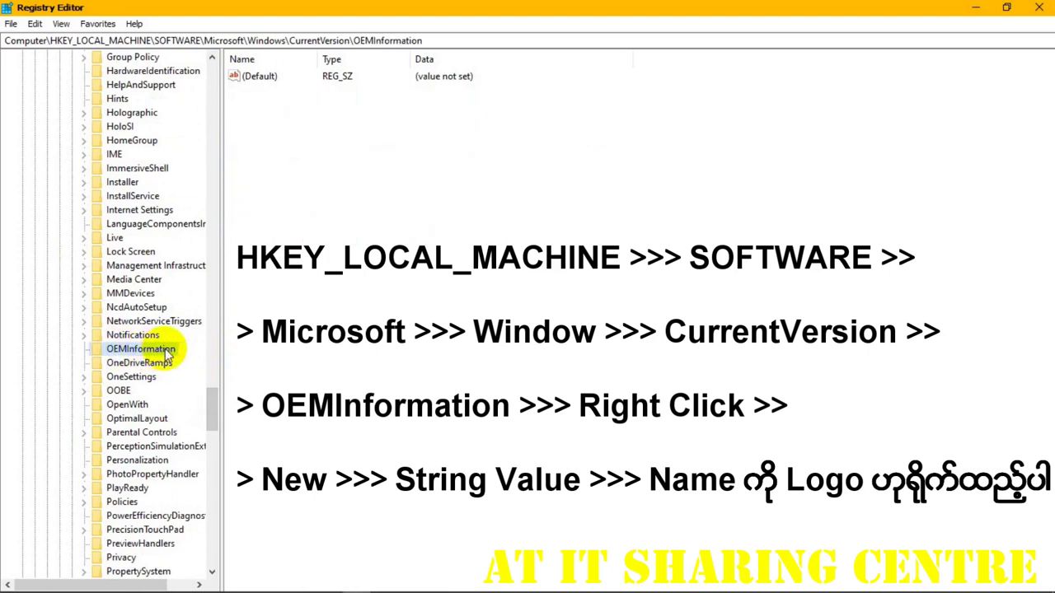
right_click(322, 143)
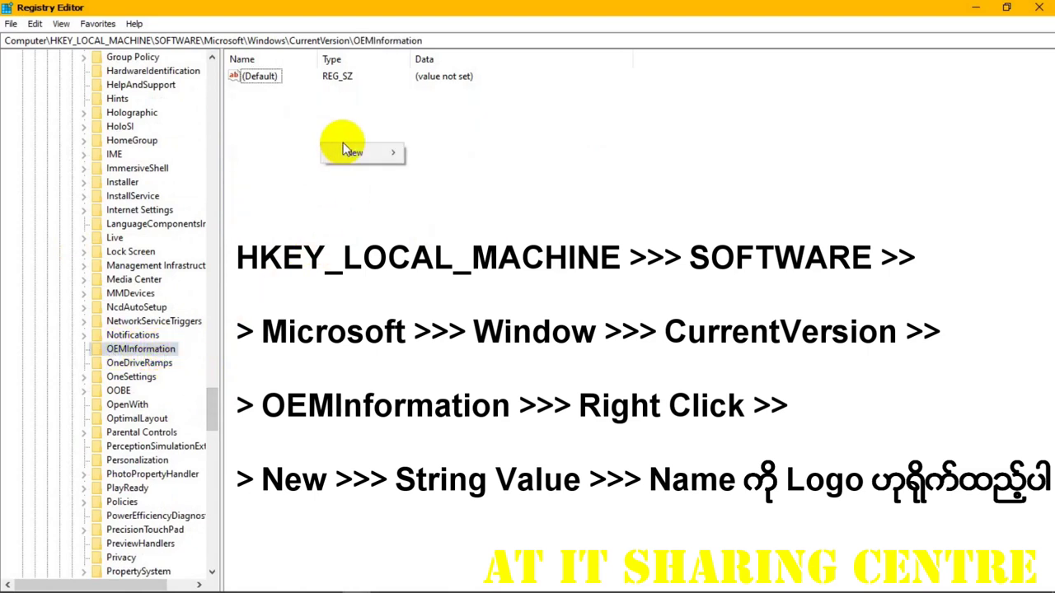
mouse_move(377, 155)
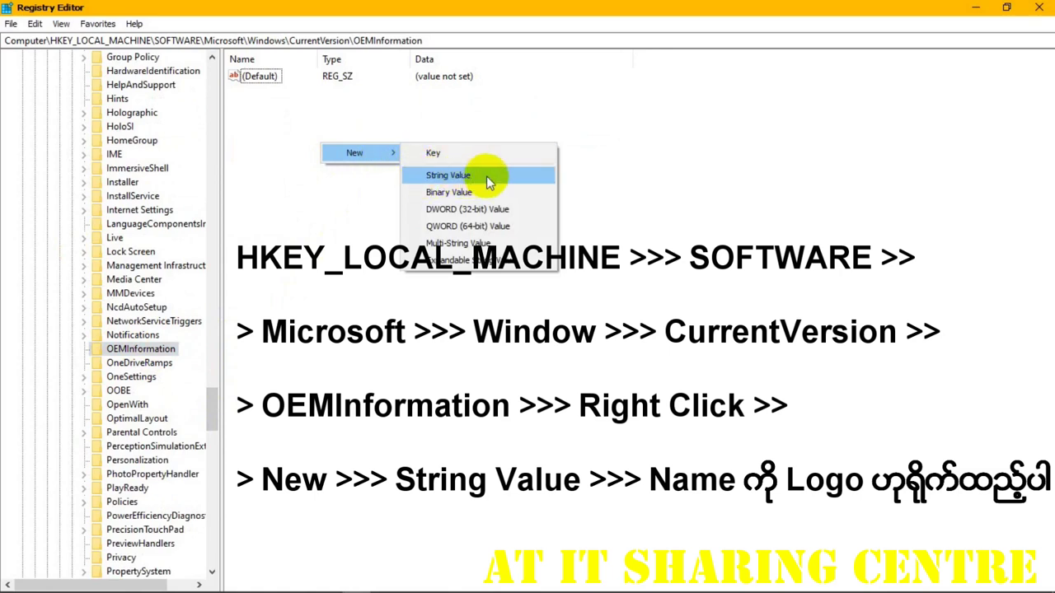
click(522, 181)
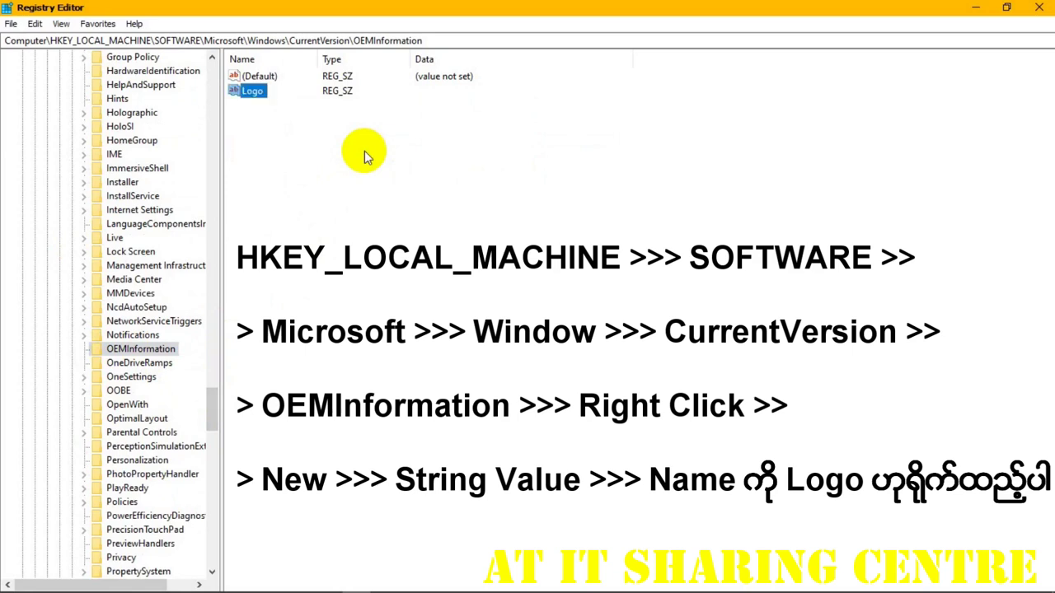
Open the Logo value for editing and paste in the path of the Logo Mockup picture copied from the My Create Photos folder
double_click(253, 90)
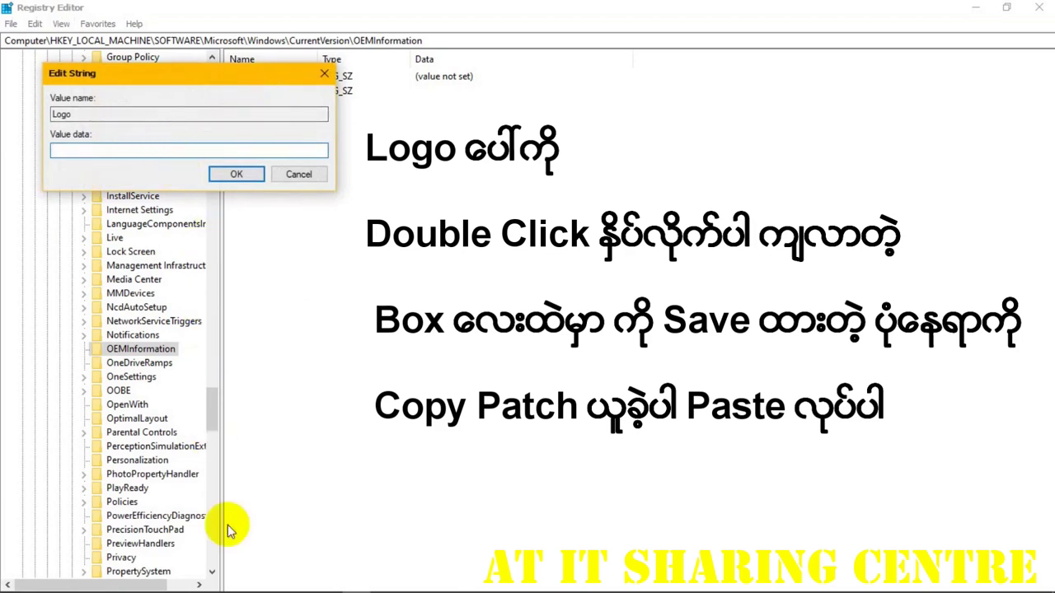
mouse_move(256, 586)
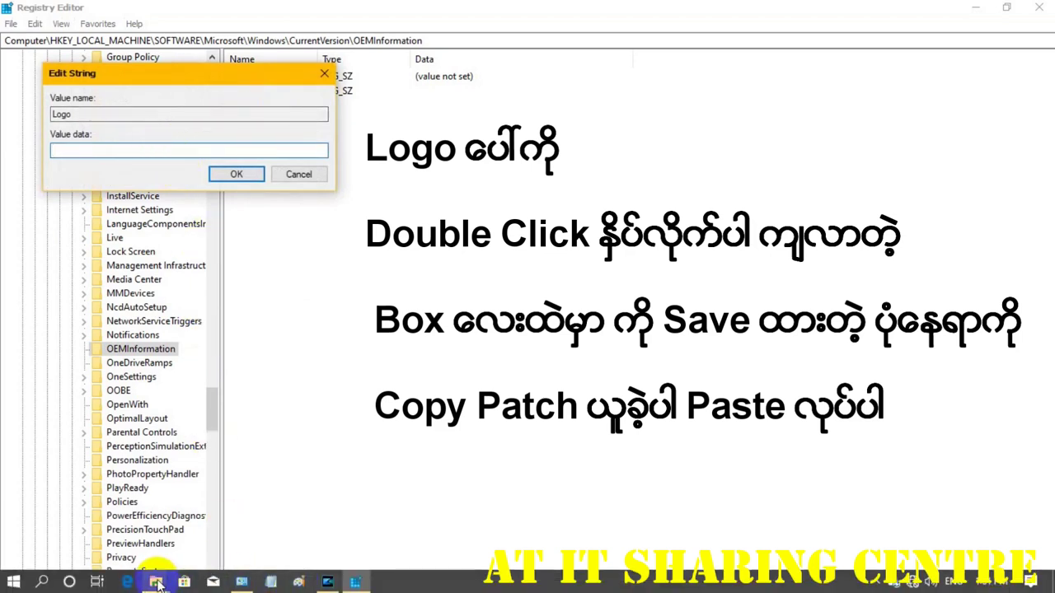
mouse_move(157, 583)
click(251, 486)
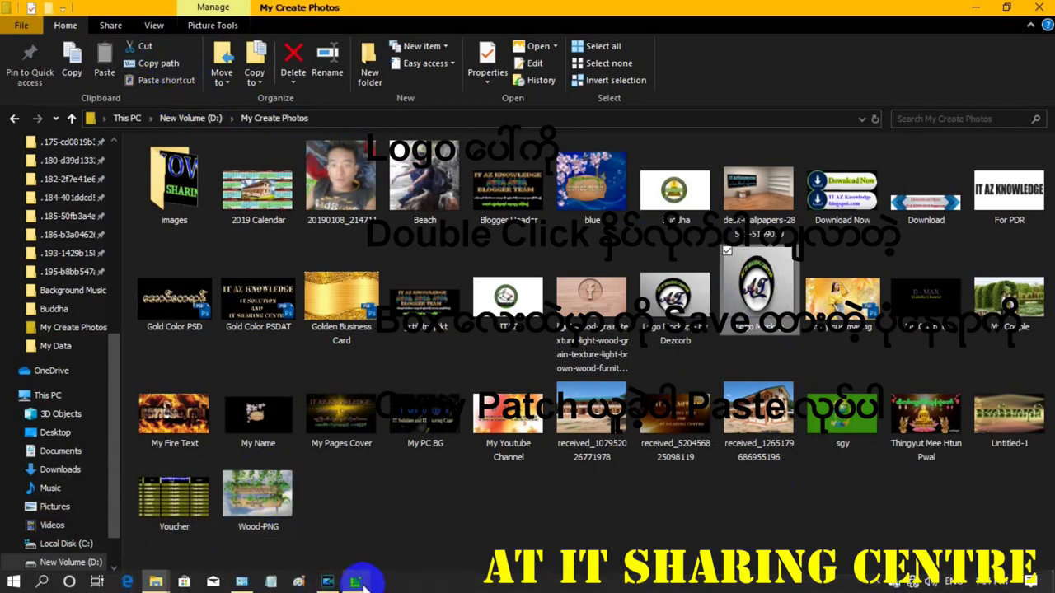
click(354, 582)
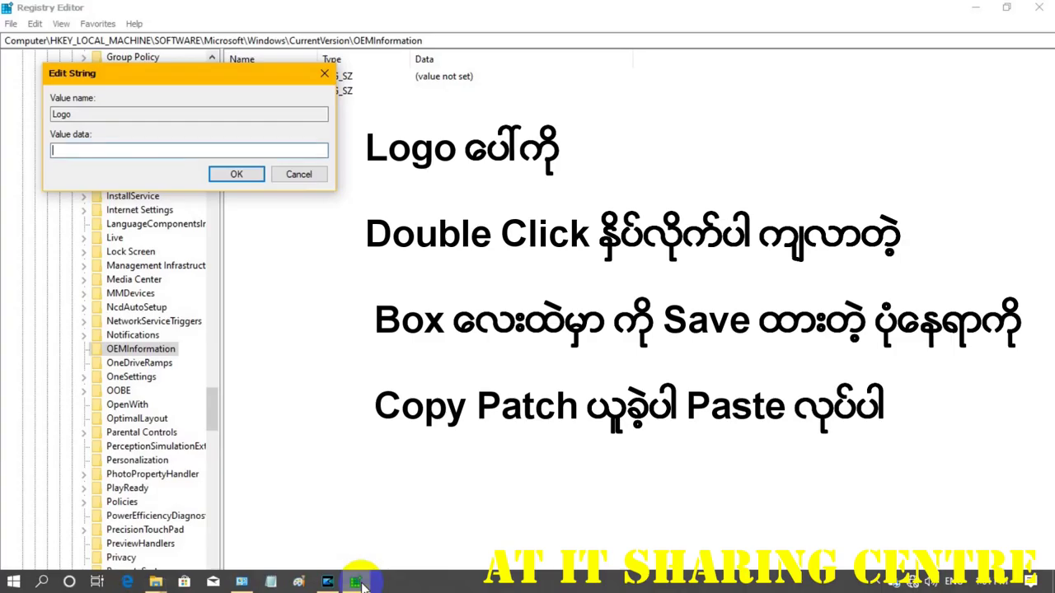
right_click(131, 150)
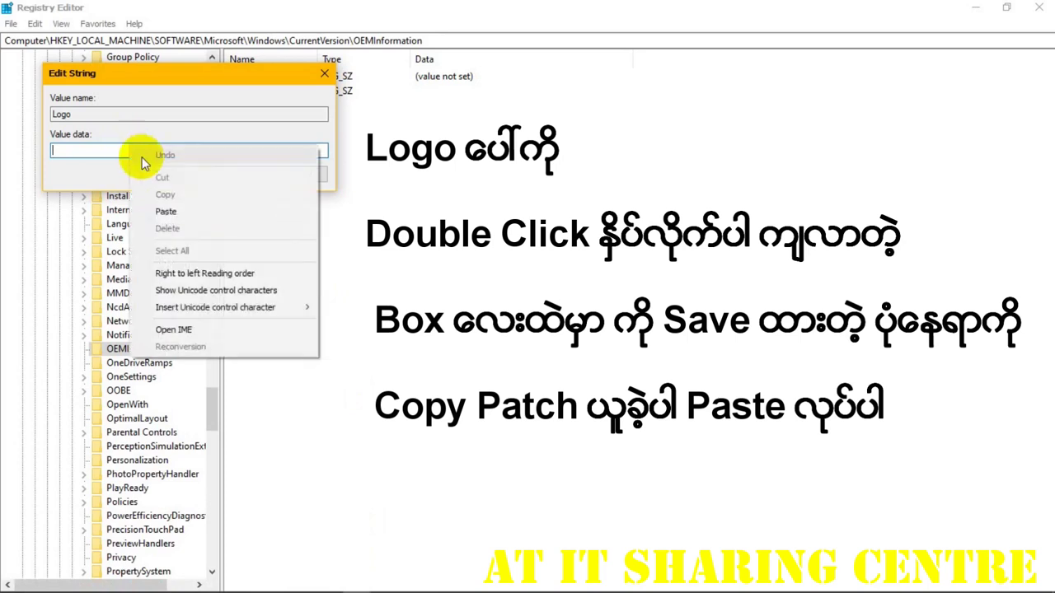
click(272, 212)
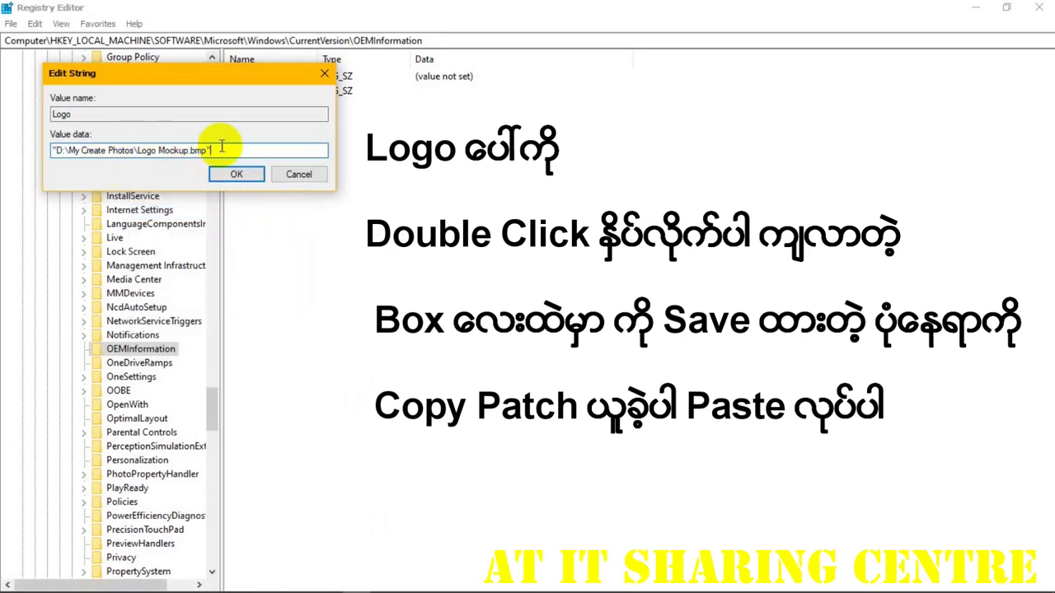
Remove both quotation marks so the Logo value's data is D:\My Create Photos\Logo Mockup.bmp, and accept the edit
key(BackSpace)
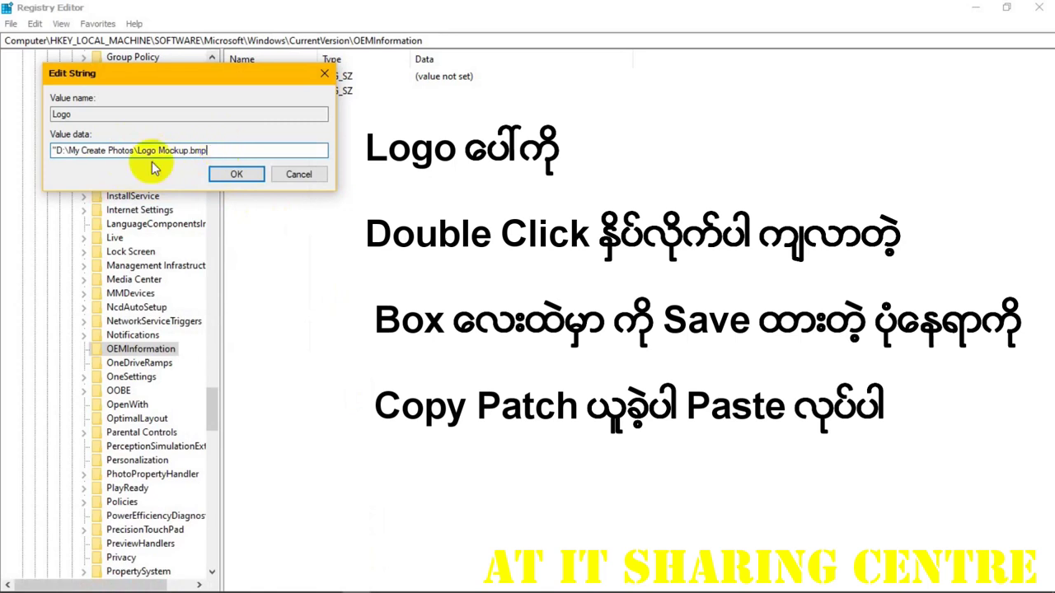
click(56, 150)
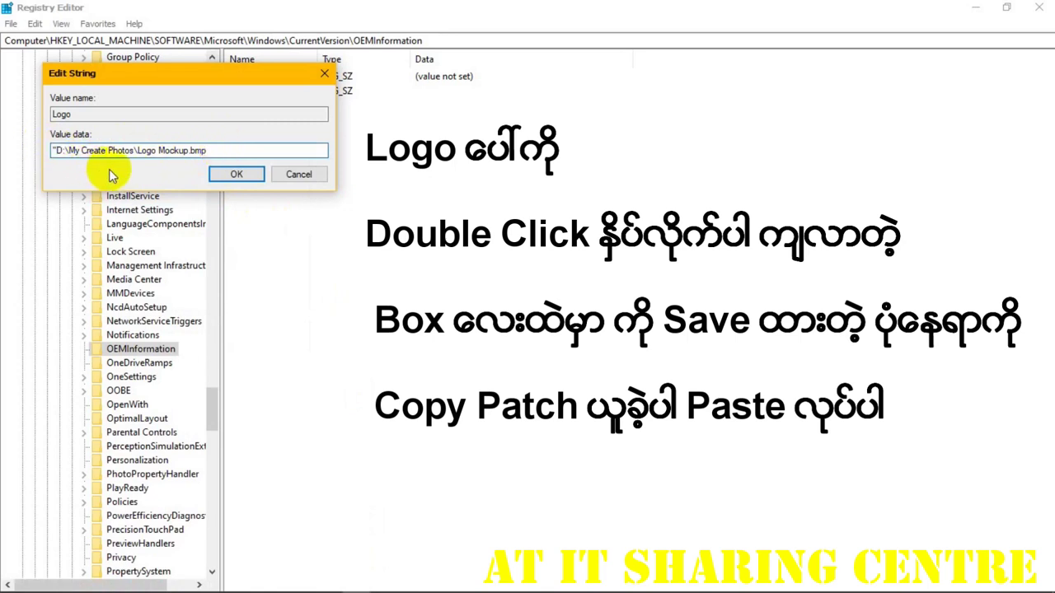
key(BackSpace)
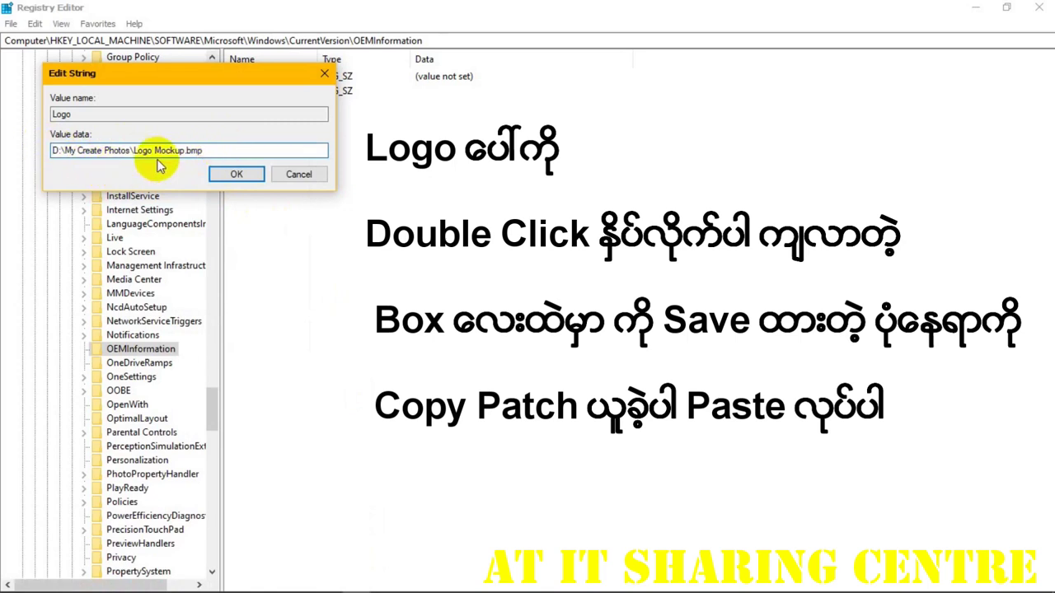
click(236, 175)
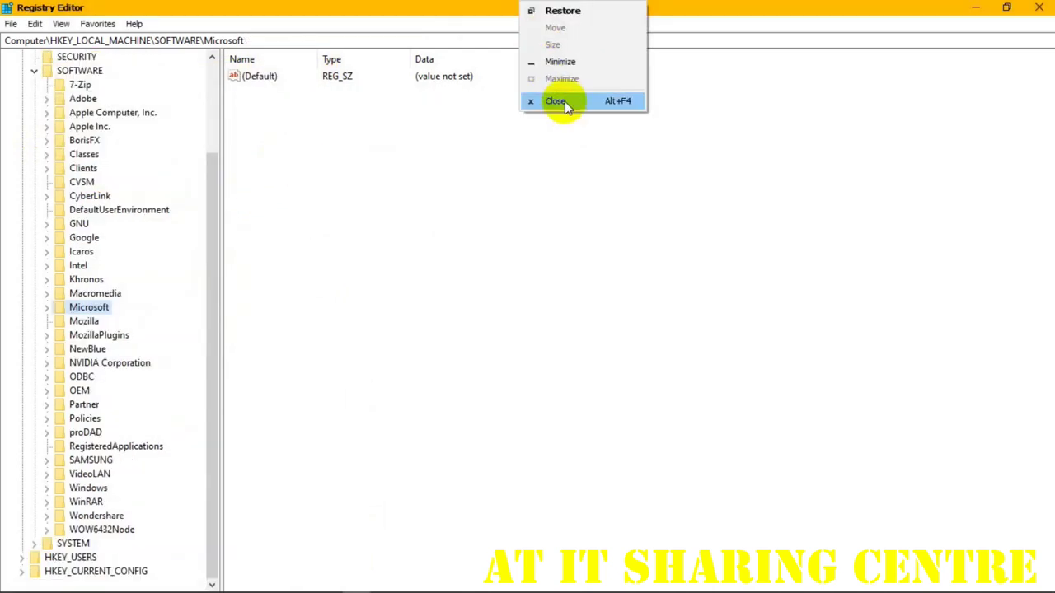
Close Registry Editor and the My Create Photos folder window
click(565, 101)
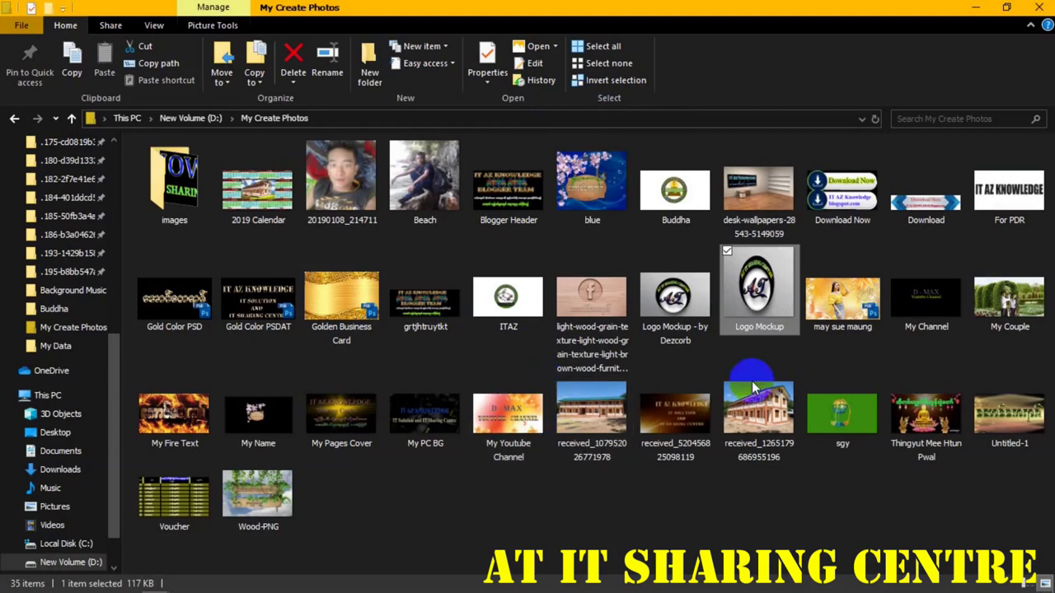
click(1040, 7)
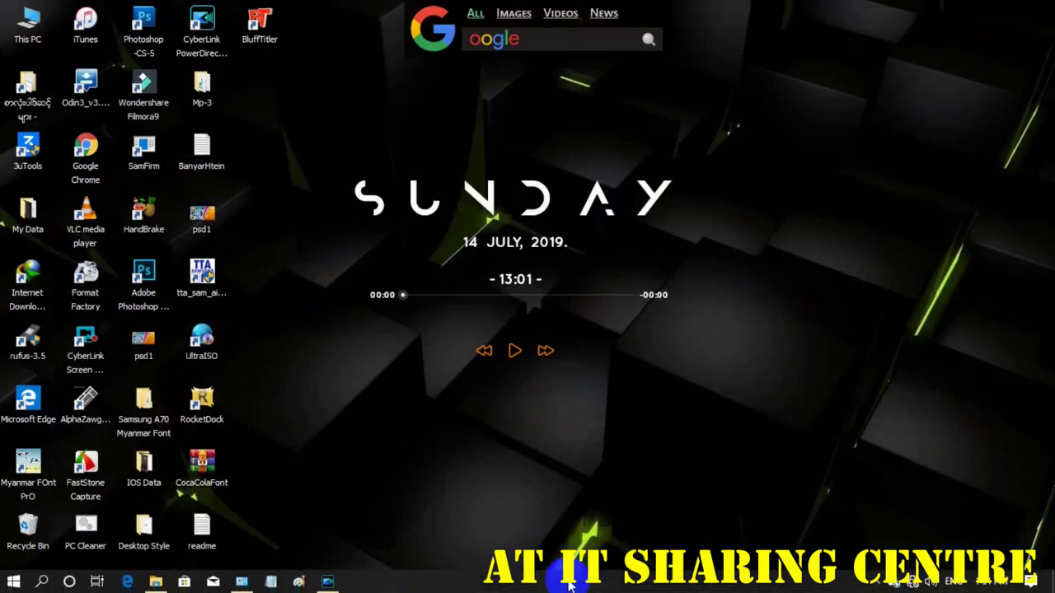
Close the already open System window and reopen it through the properties of This PC to check for the logo
click(241, 581)
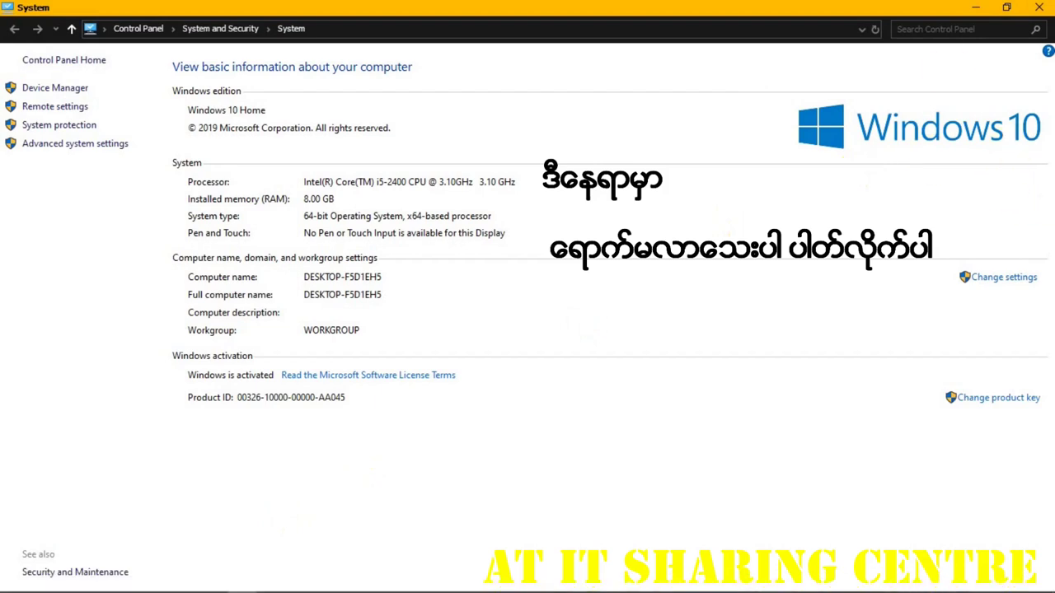
click(1040, 6)
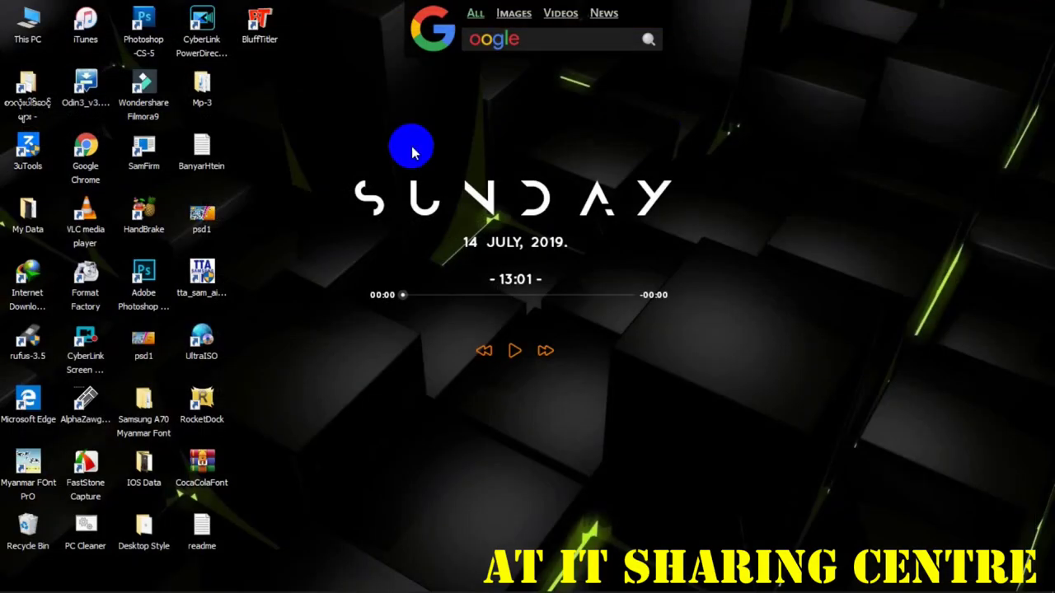
right_click(33, 36)
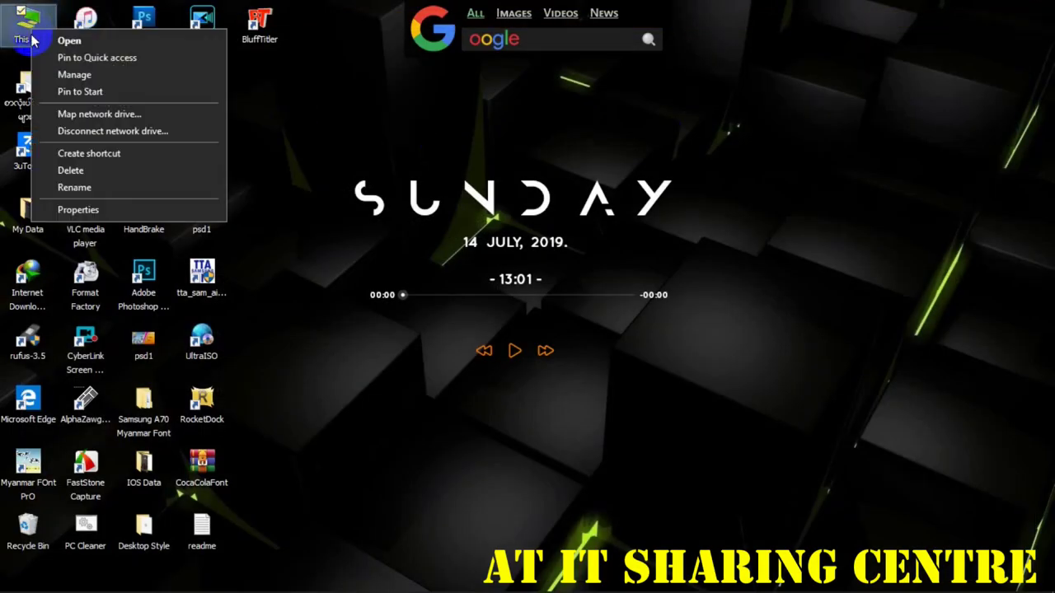
click(107, 209)
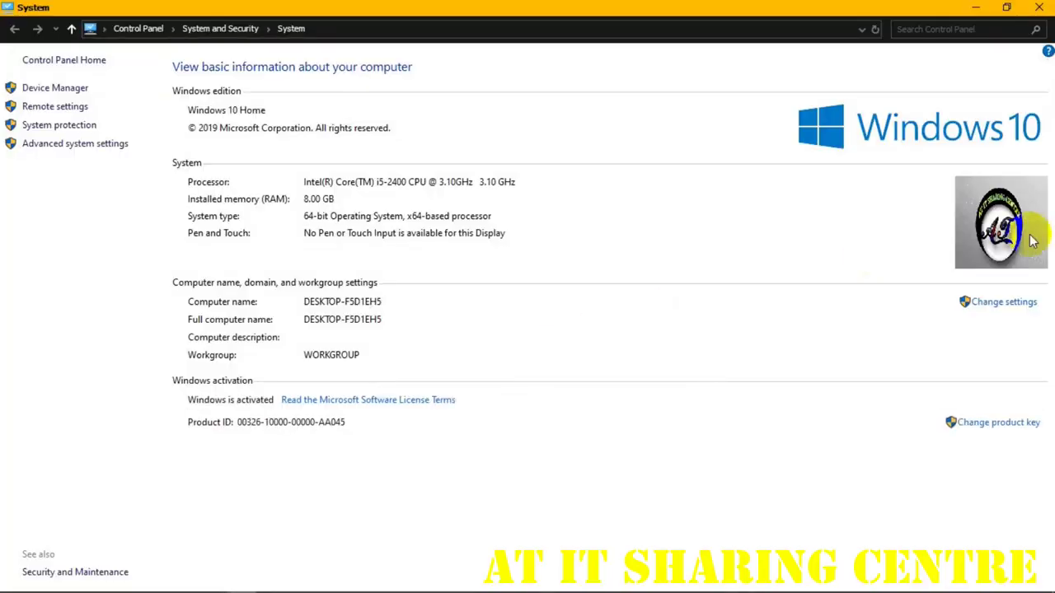